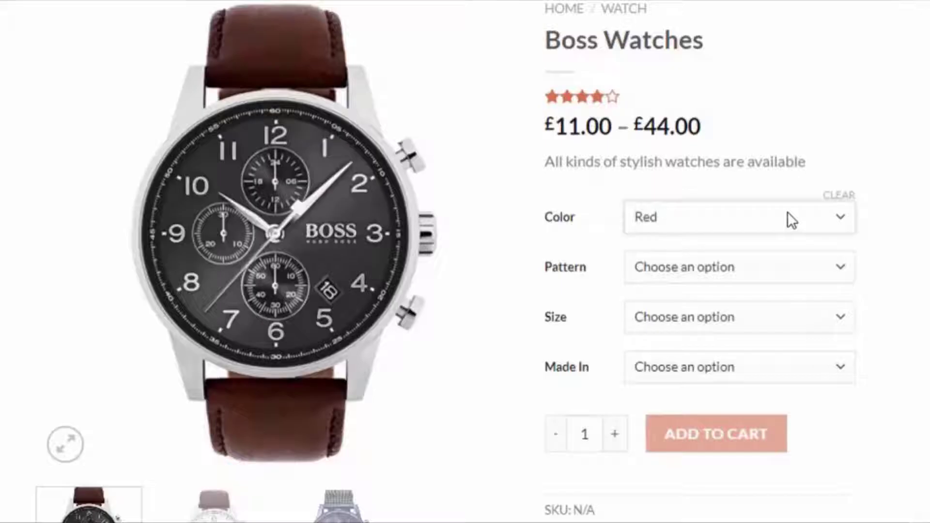
- Open the Color dropdown on the Boss Watches demo page to view the watch colours
{"action": "left_click", "coordinate": [788, 213]}
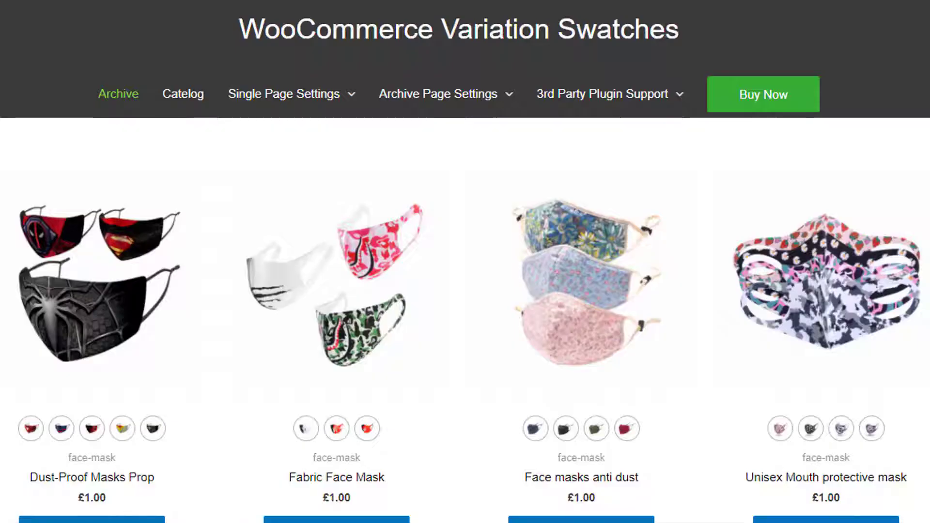
- Scroll down the demo archive through the cosmetics and watches rows
{"action": "scroll", "coordinate": [466, 262], "scroll_direction": "down", "scroll_amount": 5}
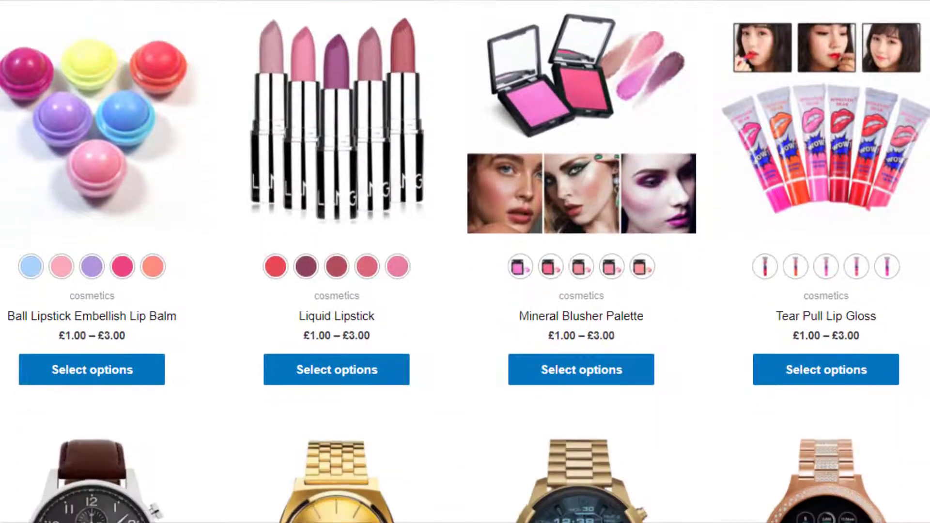
{"action": "scroll", "coordinate": [465, 261], "scroll_direction": "down", "scroll_amount": 8}
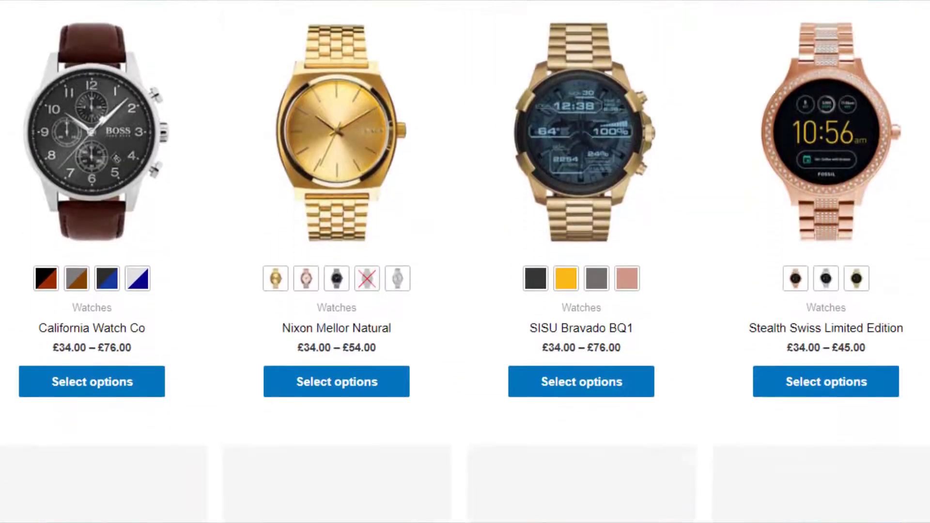
{"action": "scroll", "coordinate": [465, 261], "scroll_direction": "down", "scroll_amount": 4}
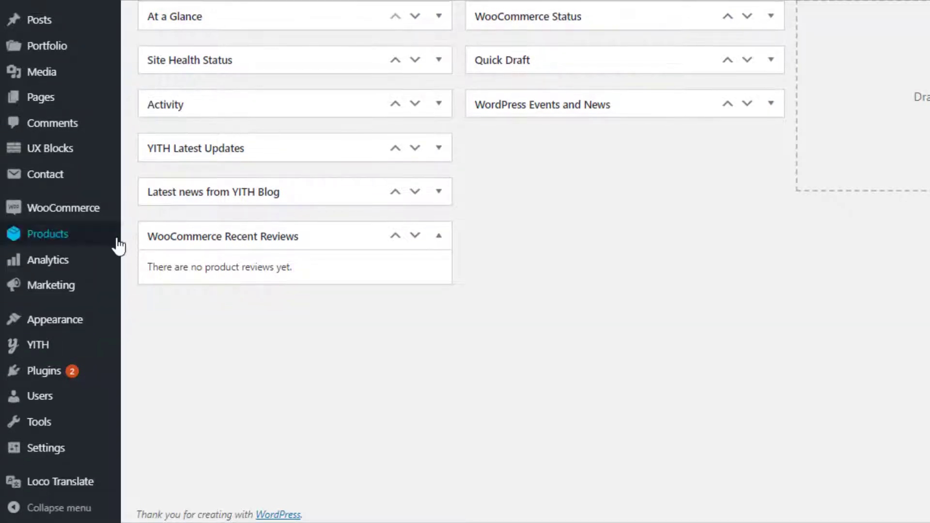
- Add the Color, Pattern, Made In and Size product attributes, then open Color's term list
{"action": "mouse_move", "coordinate": [118, 243]}
{"action": "left_click", "coordinate": [153, 322]}
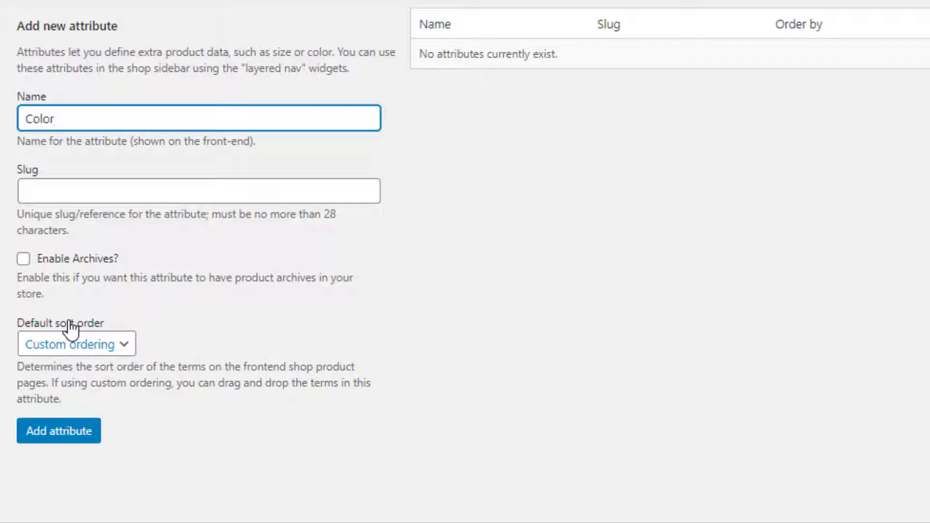
{"action": "left_click", "coordinate": [62, 436]}
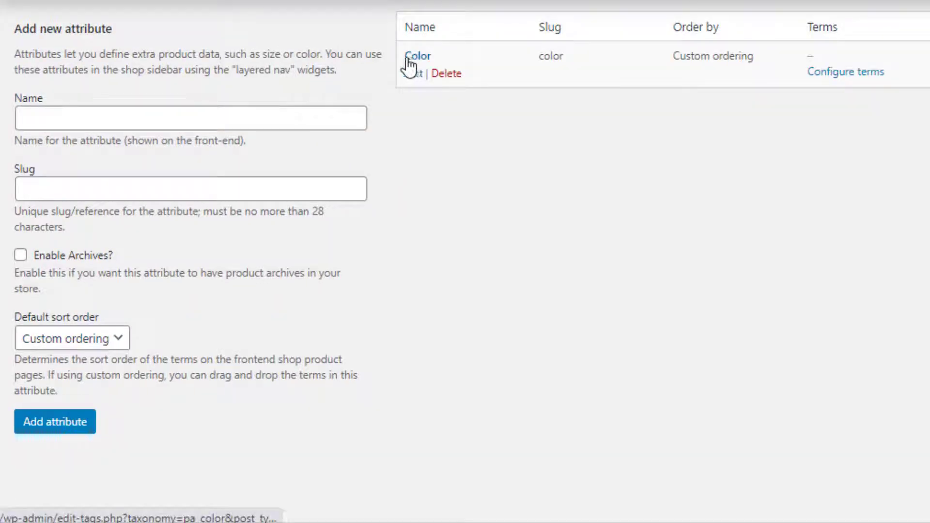
{"action": "left_click", "coordinate": [41, 432]}
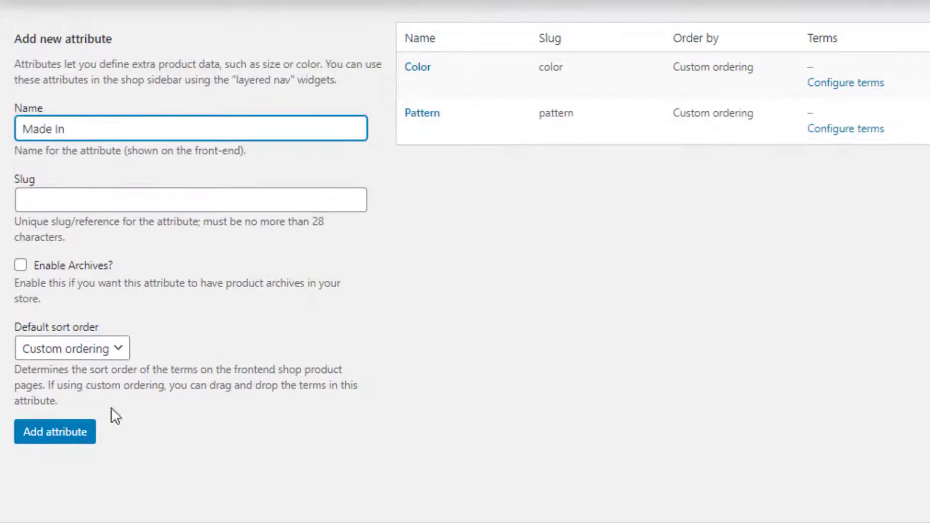
{"action": "left_click", "coordinate": [50, 436]}
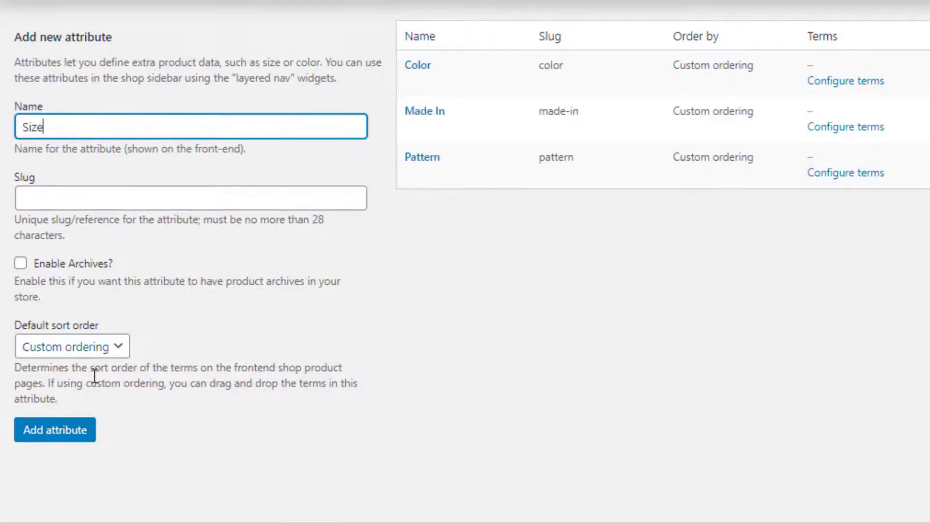
{"action": "left_click", "coordinate": [64, 437]}
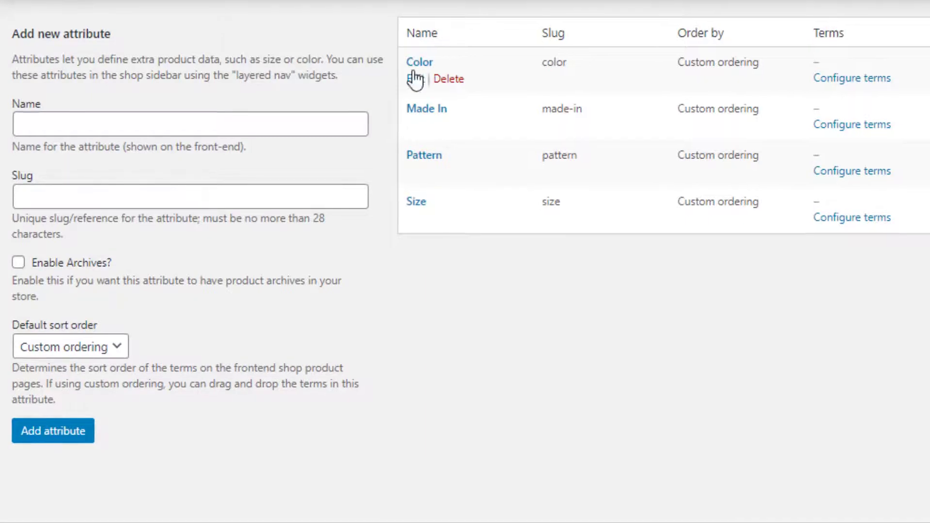
{"action": "left_click", "coordinate": [827, 87]}
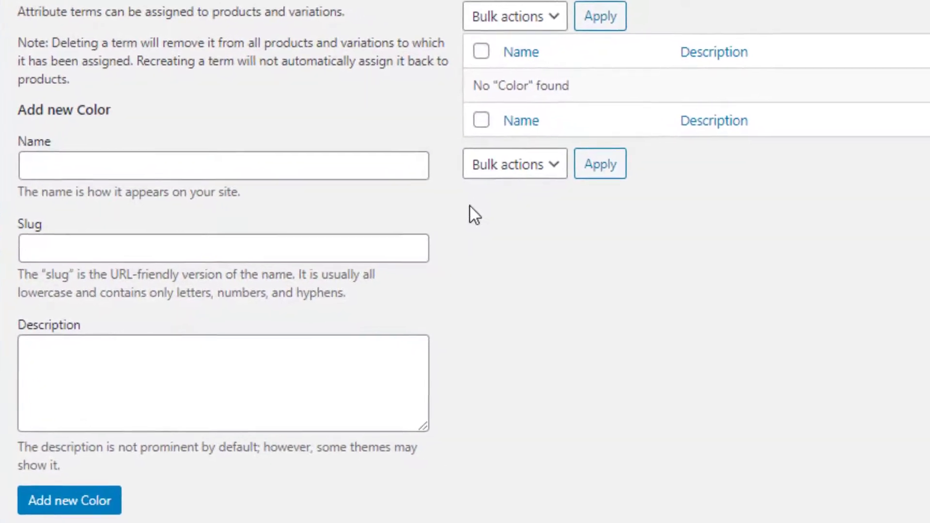
- Enter Red, Green and Blue as Color terms, adding each one in turn
{"action": "left_click", "coordinate": [22, 161]}
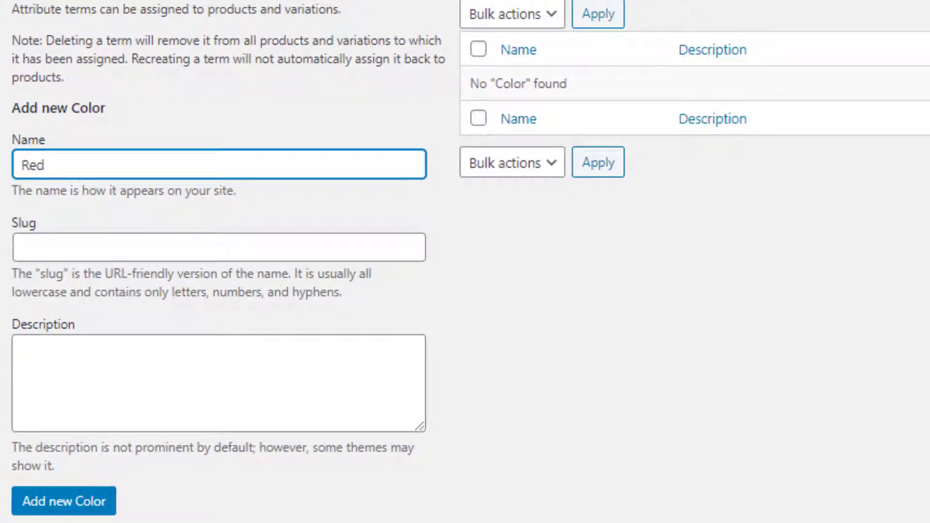
{"action": "type", "text": "Red"}
{"action": "left_click", "coordinate": [75, 504]}
{"action": "type", "text": "Green"}
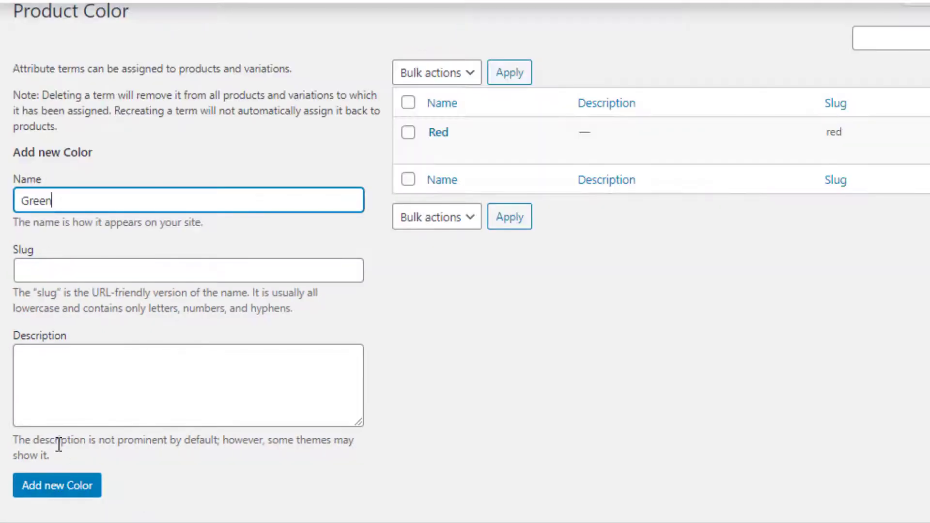
{"action": "left_click", "coordinate": [80, 504]}
{"action": "type", "text": "Blue"}
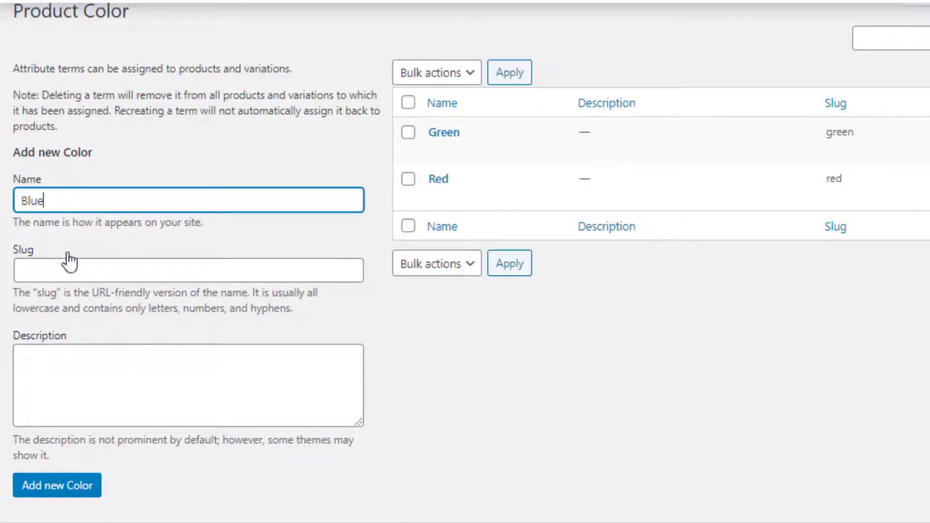
{"action": "left_click", "coordinate": [72, 499]}
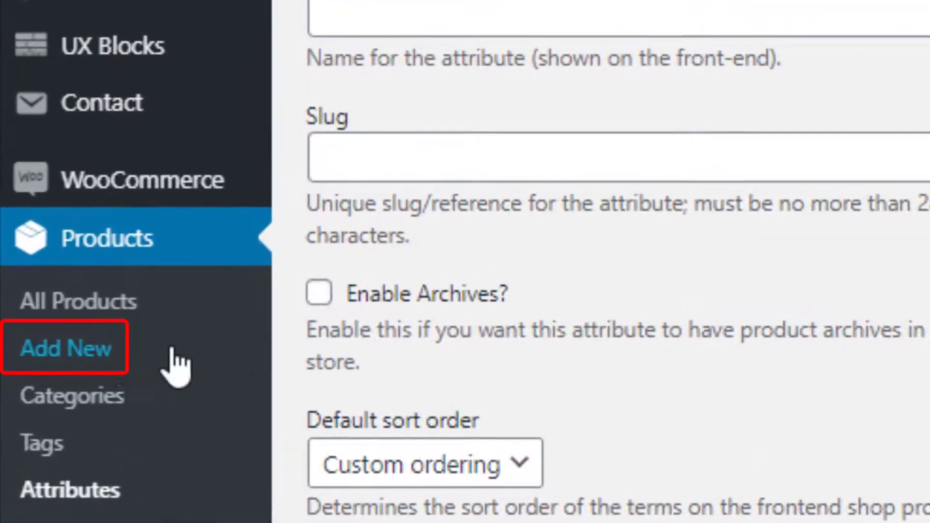
- Start a new product named 'Variable Product' and set its type to Variable product
{"action": "left_click", "coordinate": [106, 355]}
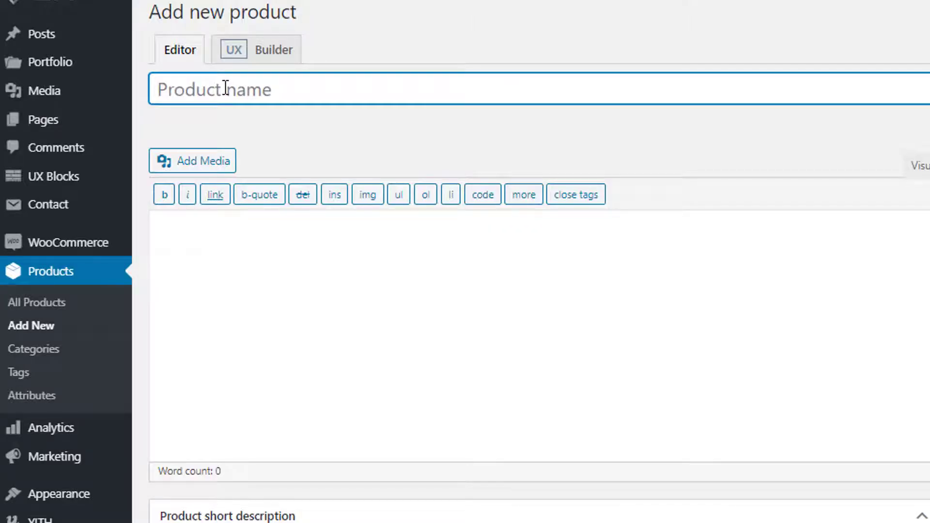
{"action": "type", "text": "Variable Product"}
{"action": "scroll", "coordinate": [225, 87], "scroll_direction": "down", "scroll_amount": 10}
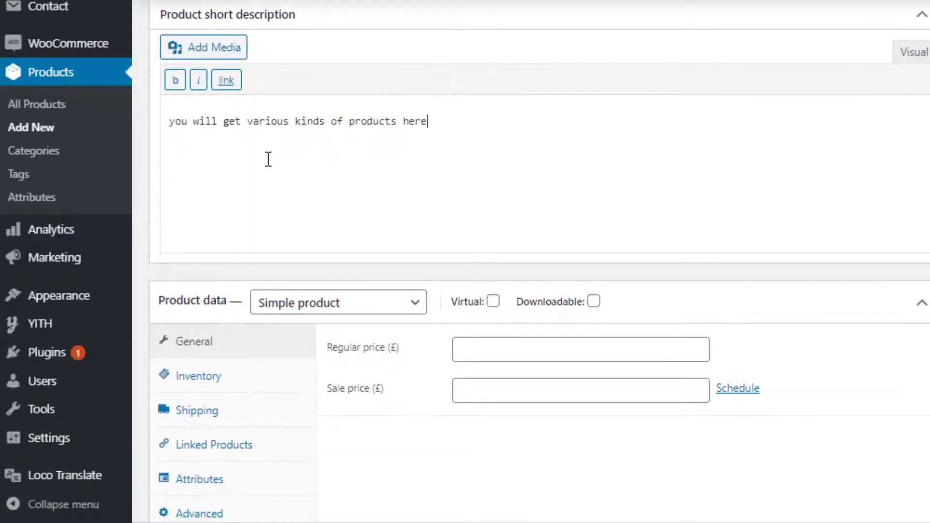
{"action": "left_click", "coordinate": [393, 304]}
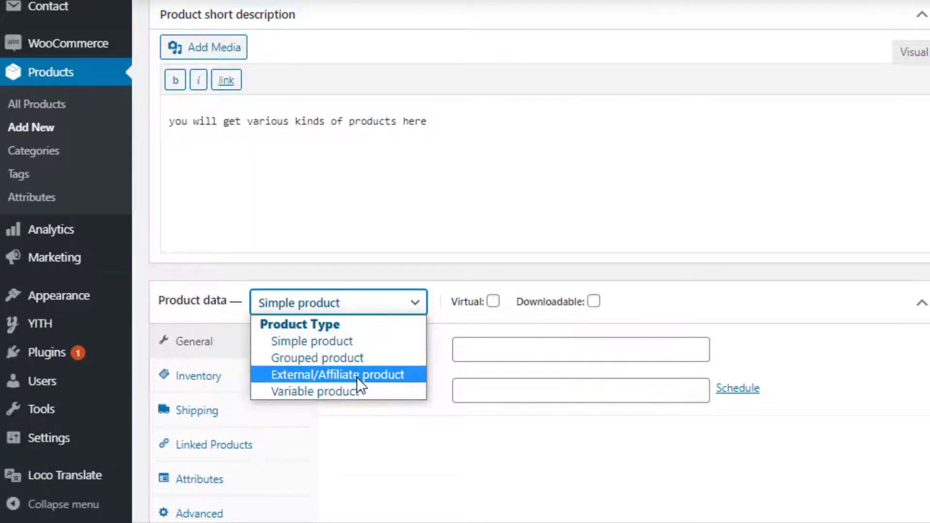
{"action": "left_click", "coordinate": [359, 392]}
- Add the Color and Made In global attributes to the product
{"action": "left_click", "coordinate": [199, 446]}
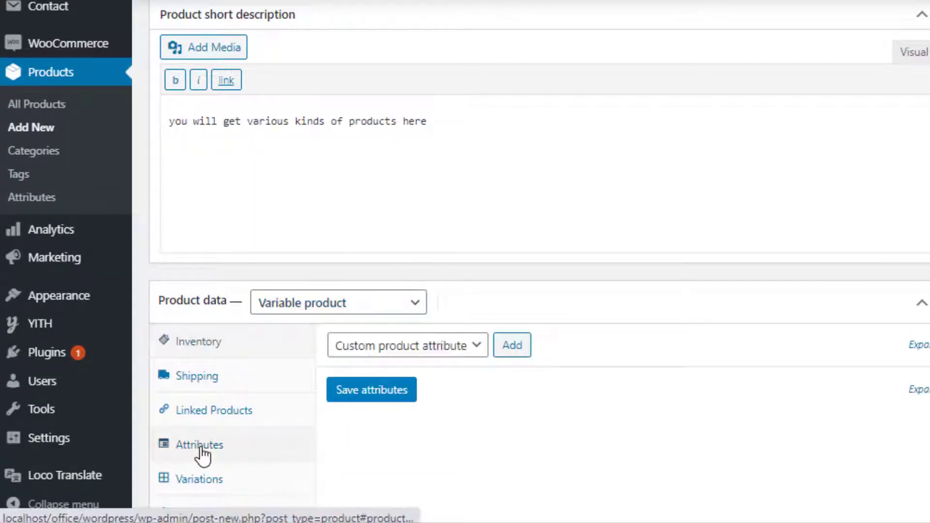
{"action": "left_click", "coordinate": [407, 345]}
{"action": "left_click", "coordinate": [485, 362]}
{"action": "left_click", "coordinate": [512, 345]}
{"action": "scroll", "coordinate": [512, 345], "scroll_direction": "down", "scroll_amount": 1}
{"action": "left_click", "coordinate": [407, 310]}
{"action": "left_click", "coordinate": [432, 364]}
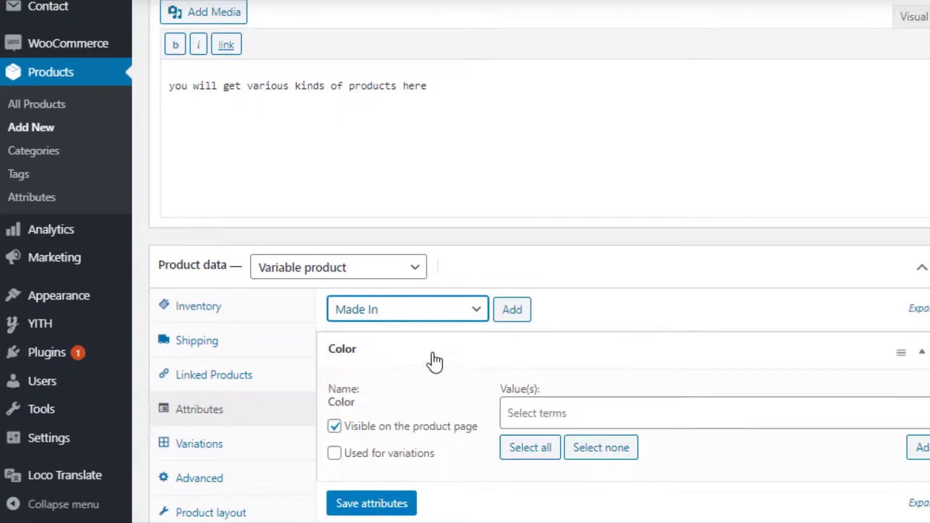
{"action": "left_click", "coordinate": [528, 310]}
- Add the Pattern and Size global attributes to the product
{"action": "left_click", "coordinate": [436, 310]}
{"action": "left_click", "coordinate": [421, 380]}
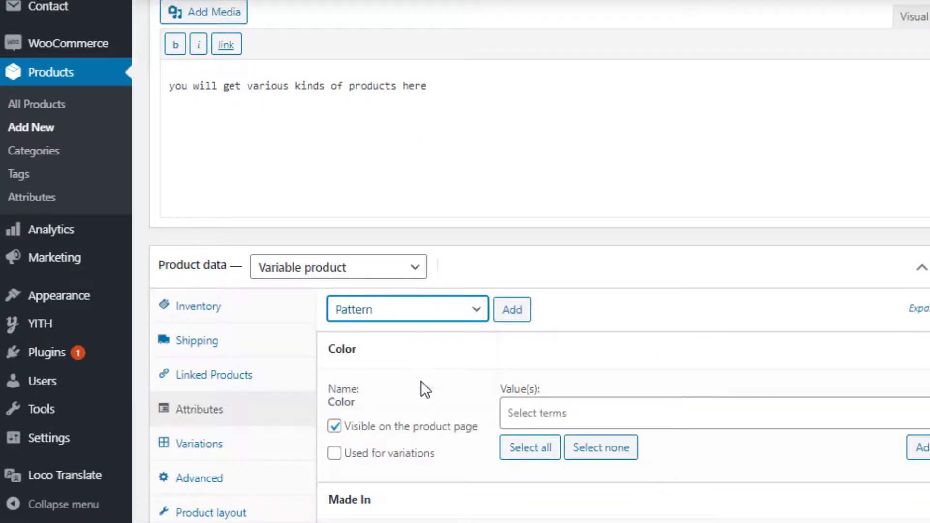
{"action": "left_click", "coordinate": [510, 315]}
{"action": "left_click", "coordinate": [436, 310]}
{"action": "left_click", "coordinate": [460, 398]}
{"action": "left_click", "coordinate": [519, 313]}
- Select all terms for each attribute, tick Used for variations, and save the attributes
{"action": "key", "text": "ctrl+minus"}
{"action": "scroll", "coordinate": [500, 94], "scroll_direction": "down", "scroll_amount": 7}
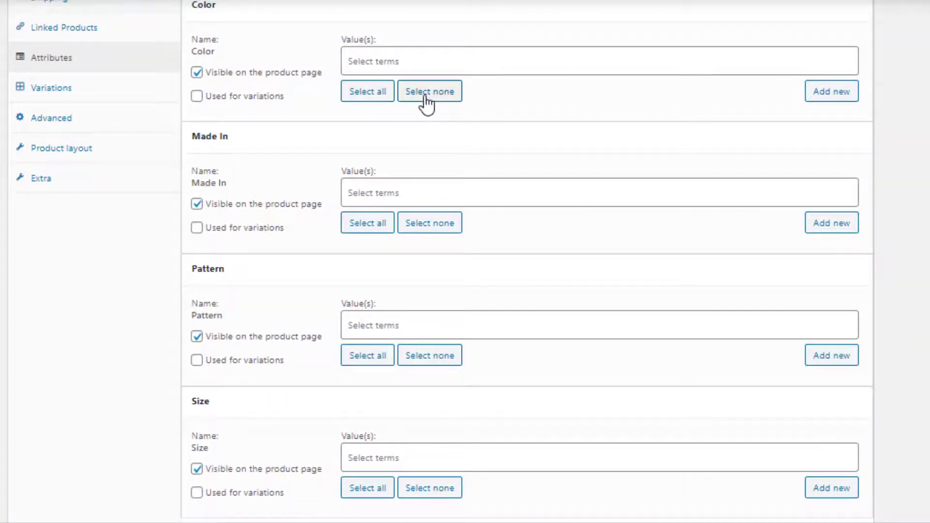
{"action": "left_click", "coordinate": [368, 91]}
{"action": "left_click", "coordinate": [197, 96]}
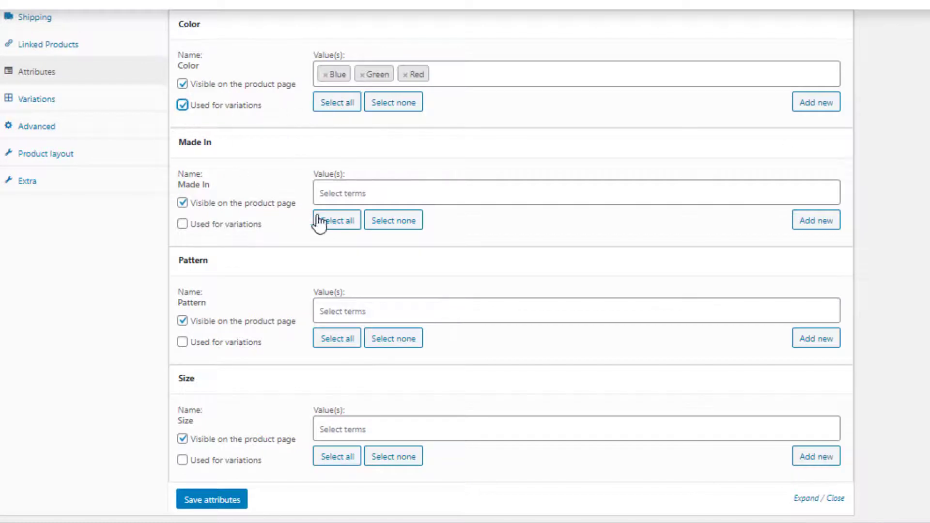
{"action": "left_click", "coordinate": [319, 220]}
{"action": "left_click", "coordinate": [183, 224]}
{"action": "left_click", "coordinate": [326, 340]}
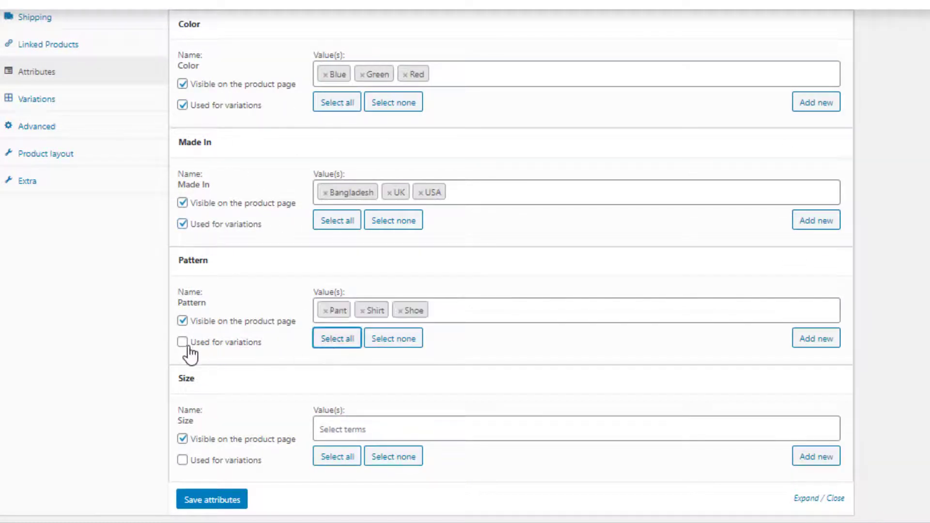
{"action": "left_click", "coordinate": [182, 343]}
{"action": "left_click", "coordinate": [337, 457]}
{"action": "left_click", "coordinate": [182, 461]}
{"action": "left_click", "coordinate": [206, 501]}
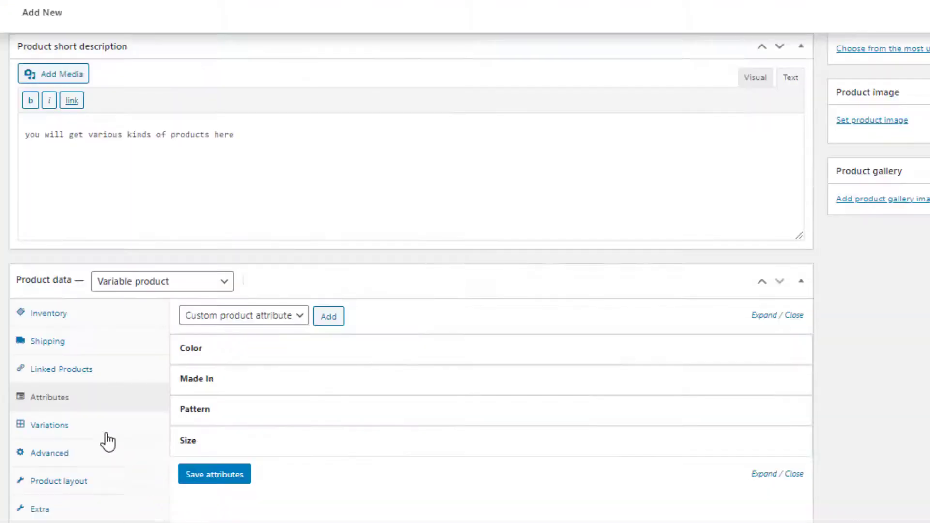
- Generate the product's variations from all attributes
{"action": "left_click", "coordinate": [62, 425]}
{"action": "left_click", "coordinate": [351, 324]}
{"action": "left_click", "coordinate": [315, 348]}
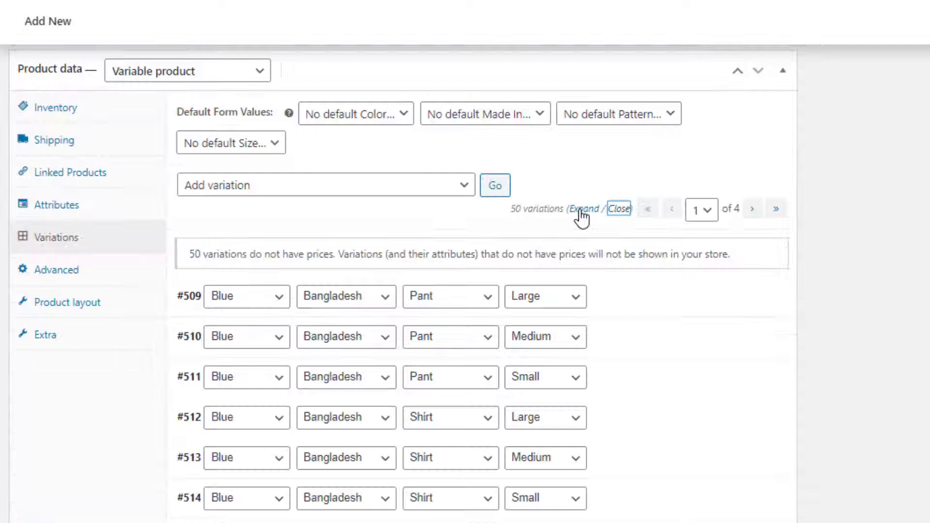
{"action": "left_click", "coordinate": [582, 210]}
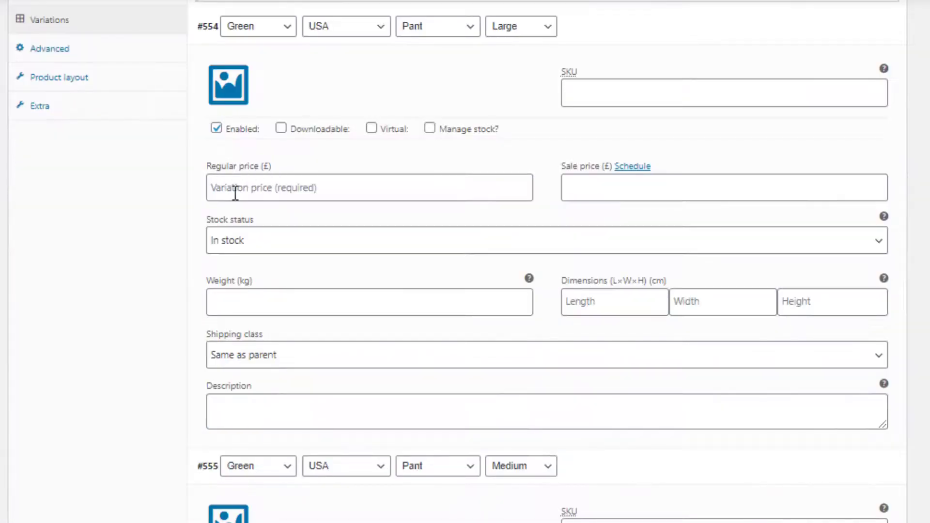
- Set regular prices 60, 61 and 62 for variations #554, #555 and #556
{"action": "left_click", "coordinate": [235, 191]}
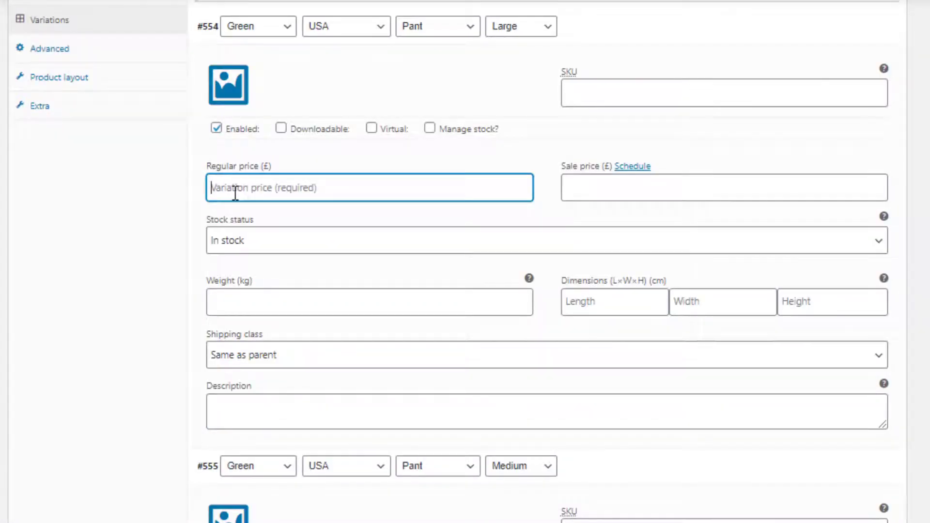
{"action": "type", "text": "60"}
{"action": "scroll", "coordinate": [455, 378], "scroll_direction": "down", "scroll_amount": 5}
{"action": "left_click", "coordinate": [455, 378]}
{"action": "type", "text": "61"}
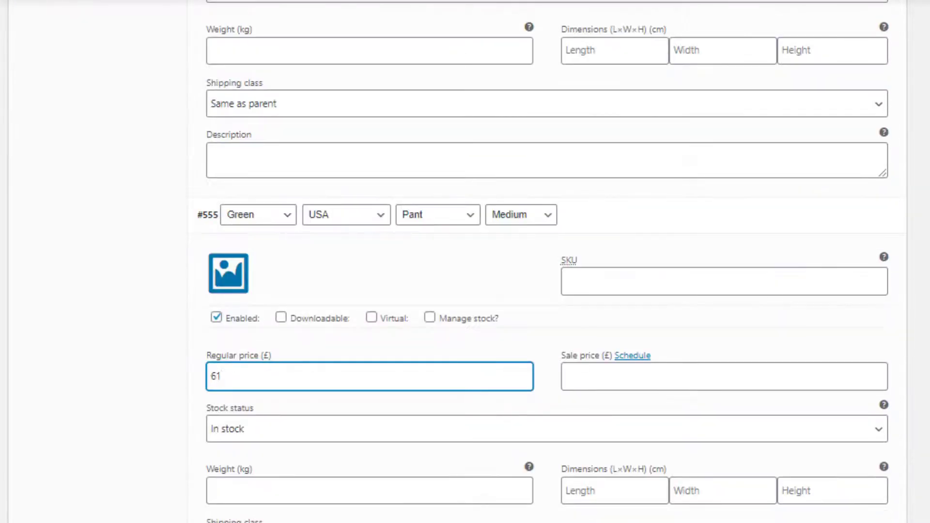
{"action": "scroll", "coordinate": [141, 486], "scroll_direction": "down", "scroll_amount": 7}
{"action": "left_click", "coordinate": [340, 485]}
{"action": "type", "text": "62"}
- Price variations #557 and #558 at 63 and 64, and save the changes
{"action": "scroll", "coordinate": [866, 469], "scroll_direction": "down", "scroll_amount": 8}
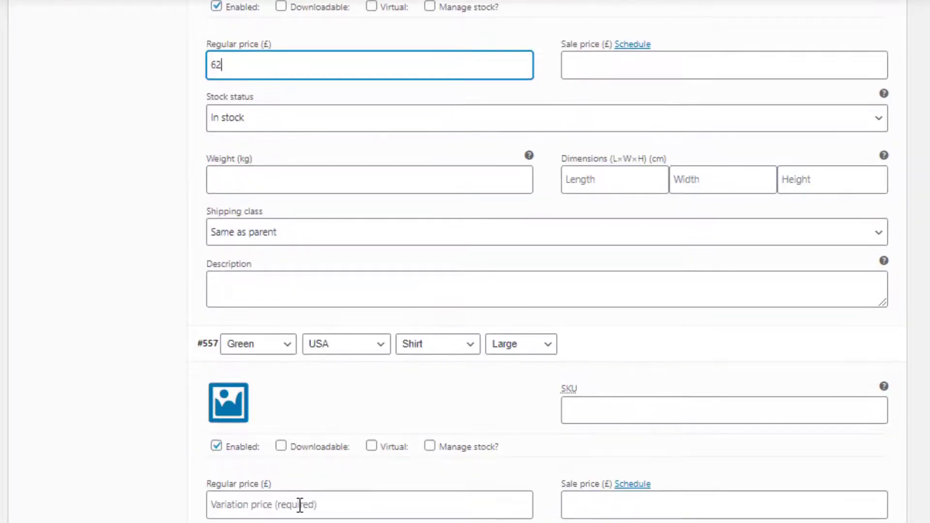
{"action": "left_click", "coordinate": [301, 504]}
{"action": "type", "text": "63"}
{"action": "scroll", "coordinate": [301, 505], "scroll_direction": "down", "scroll_amount": 8}
{"action": "scroll", "coordinate": [357, 447], "scroll_direction": "down", "scroll_amount": 2}
{"action": "left_click", "coordinate": [357, 446]}
{"action": "type", "text": "64"}
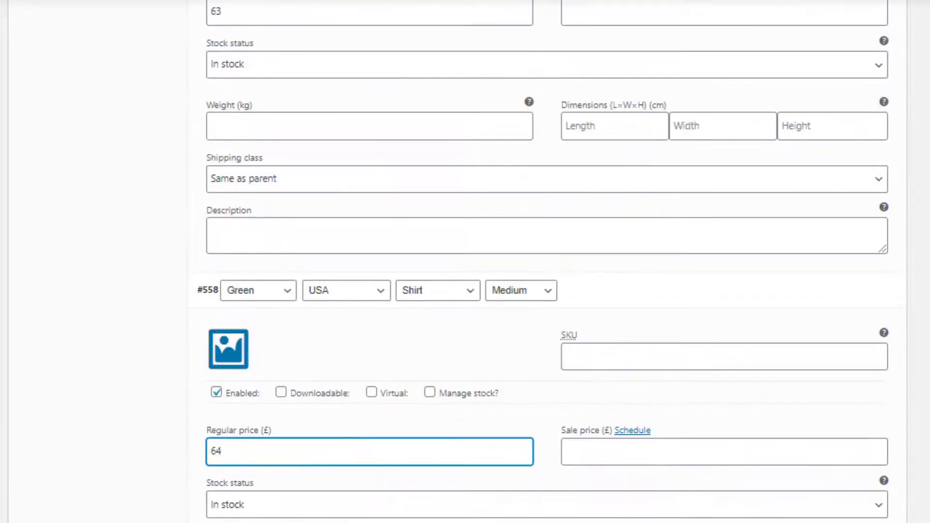
{"action": "scroll", "coordinate": [358, 446], "scroll_direction": "down", "scroll_amount": 5}
{"action": "left_click", "coordinate": [245, 470]}
- Give variation #554 the green pants image and #557 the green shirt image
{"action": "left_click", "coordinate": [239, 93]}
{"action": "left_click", "coordinate": [363, 170]}
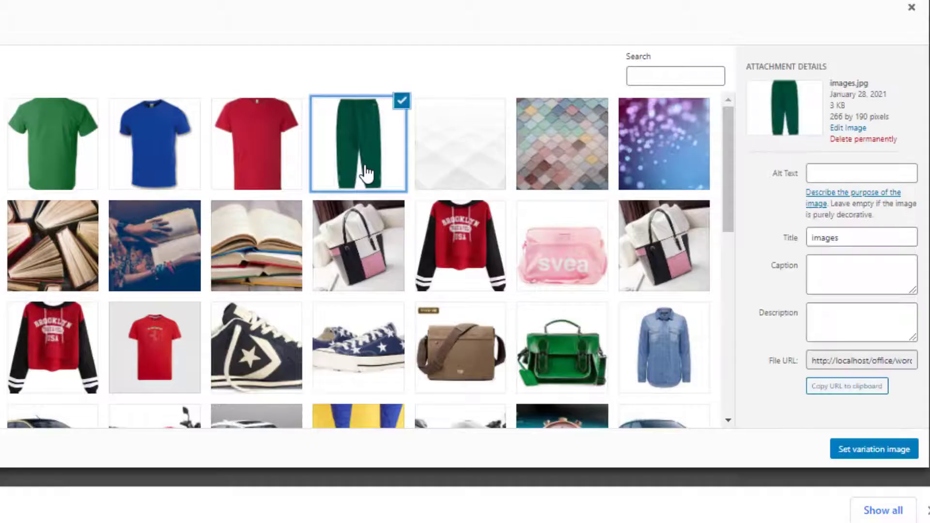
{"action": "left_click", "coordinate": [871, 451]}
{"action": "left_click", "coordinate": [93, 104]}
{"action": "left_click", "coordinate": [52, 143]}
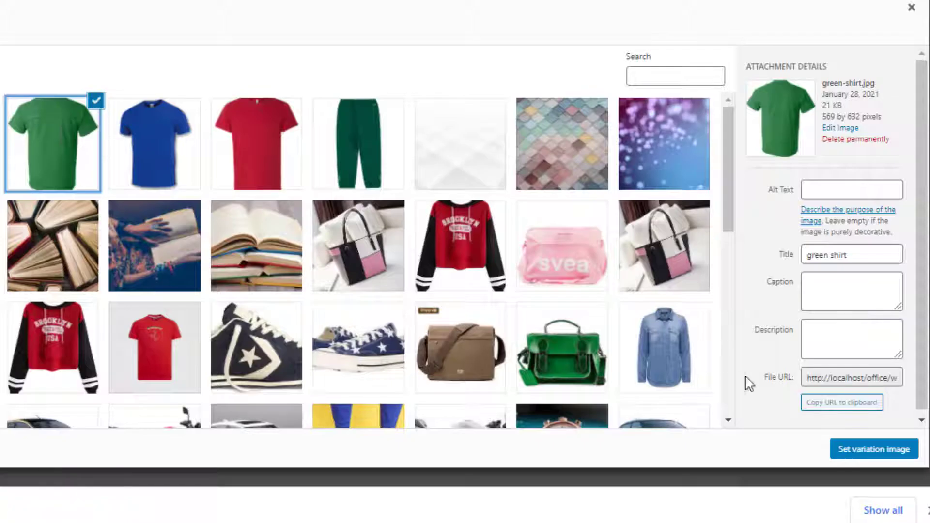
{"action": "left_click", "coordinate": [871, 449]}
- Give variation #558 the green shirt image and save the variation images
{"action": "scroll", "coordinate": [388, 257], "scroll_direction": "down", "scroll_amount": 2}
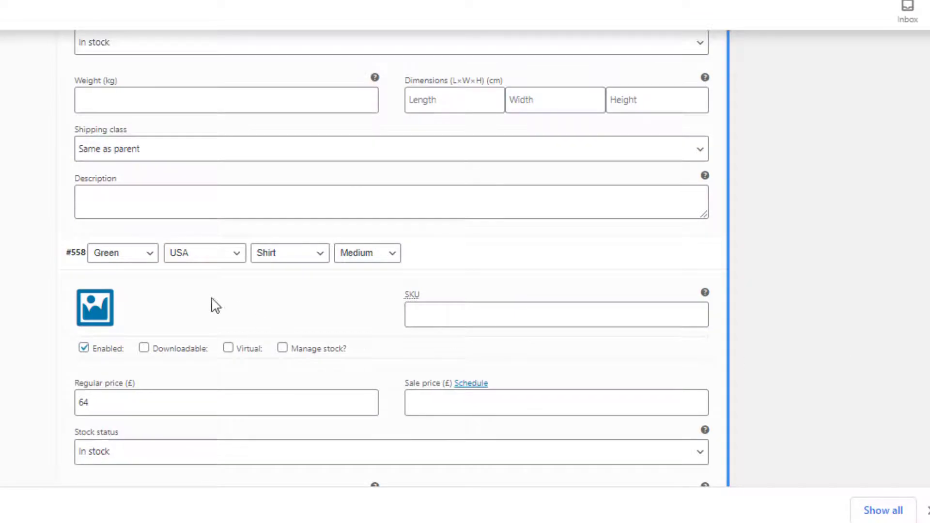
{"action": "left_click", "coordinate": [95, 307]}
{"action": "left_click", "coordinate": [86, 142]}
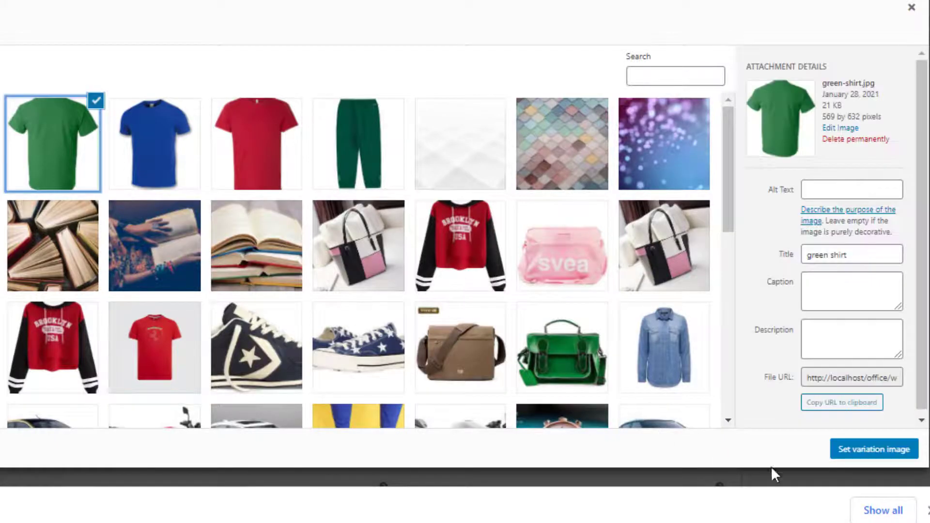
{"action": "left_click", "coordinate": [885, 450]}
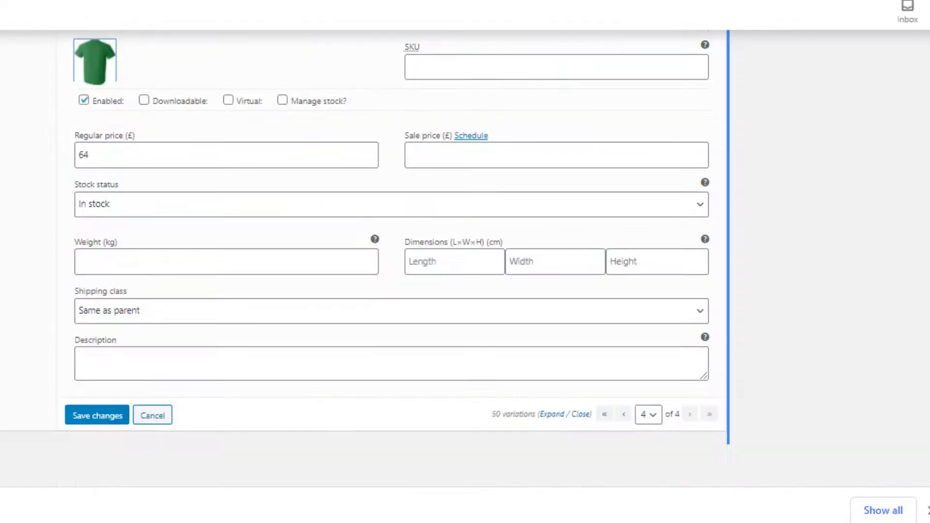
{"action": "left_click", "coordinate": [97, 416]}
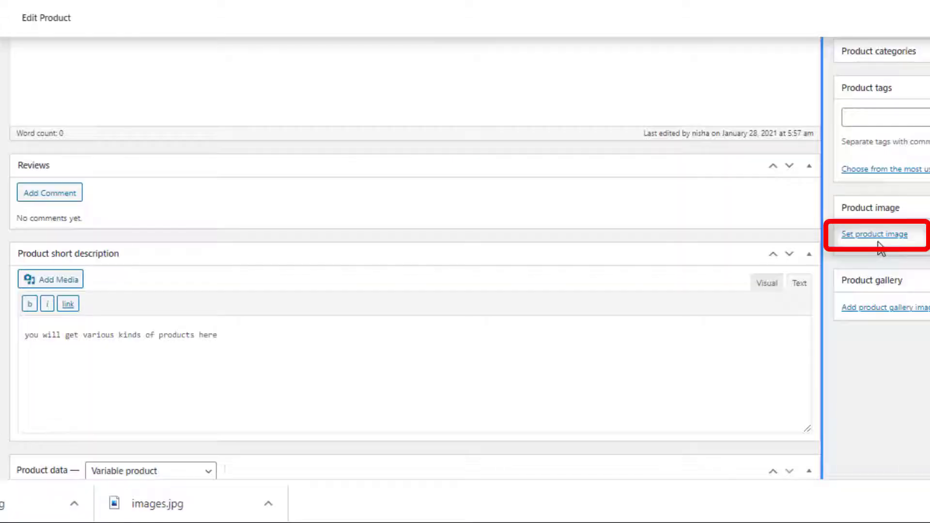
- Set the outfit photo download.jpg as product image, publish, and view the product
{"action": "left_click", "coordinate": [882, 237]}
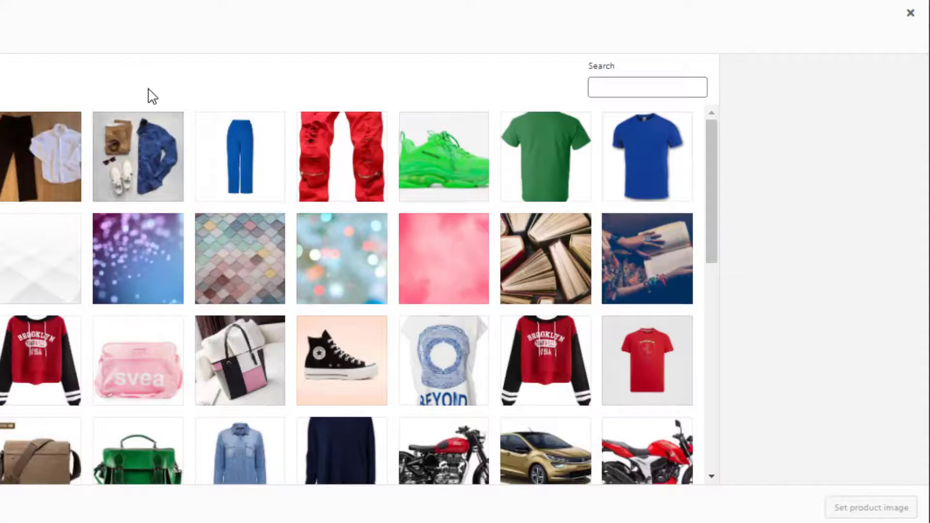
{"action": "left_click", "coordinate": [160, 174]}
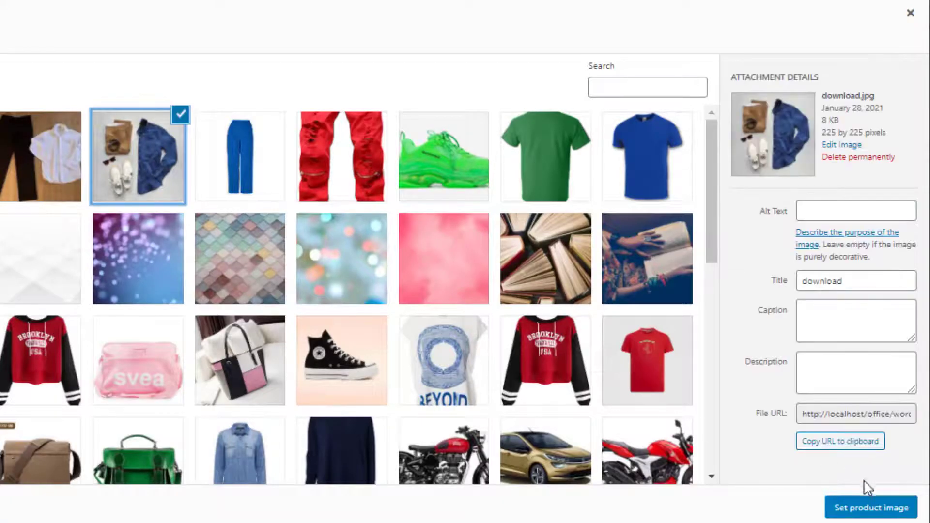
{"action": "left_click", "coordinate": [870, 507]}
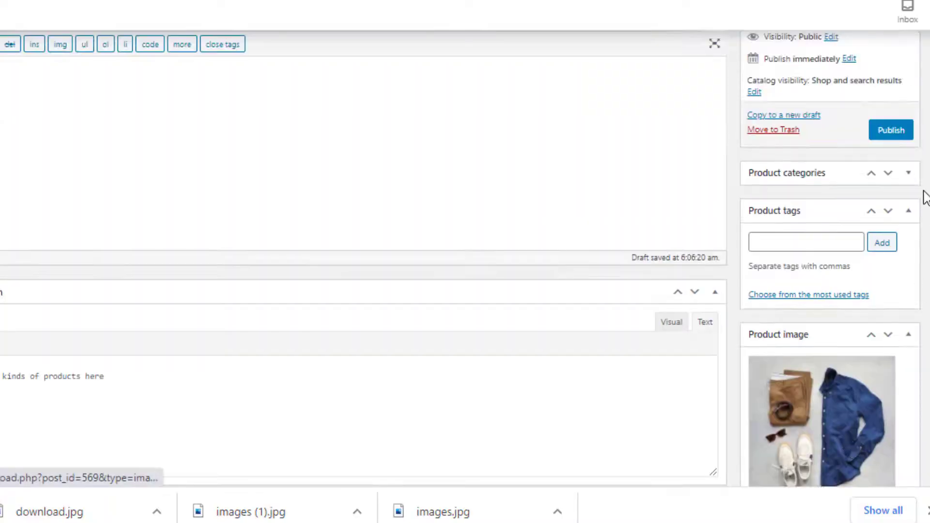
{"action": "left_click", "coordinate": [894, 131]}
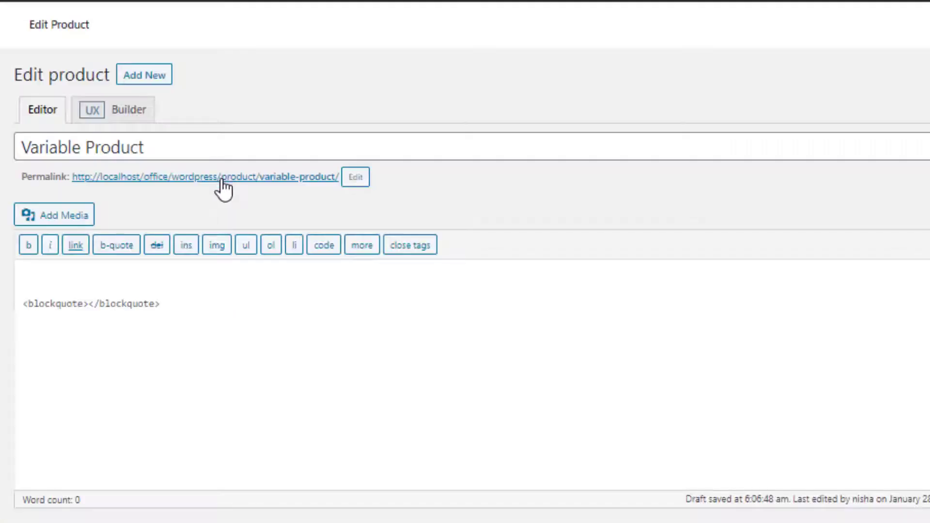
{"action": "left_click", "coordinate": [222, 177]}
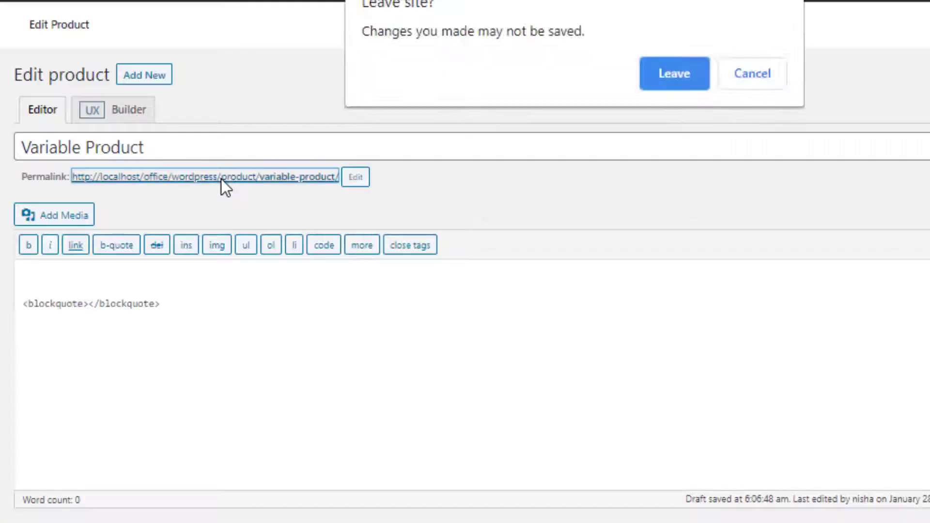
- Leave the editor and choose Blue, Bangladesh, Shirt and Large on the product page
{"action": "left_click", "coordinate": [684, 84]}
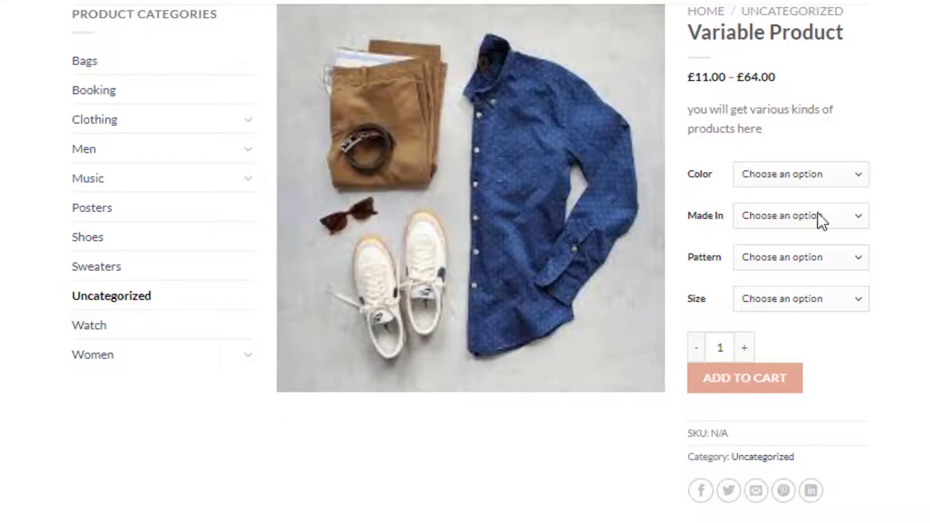
{"action": "left_click", "coordinate": [863, 178]}
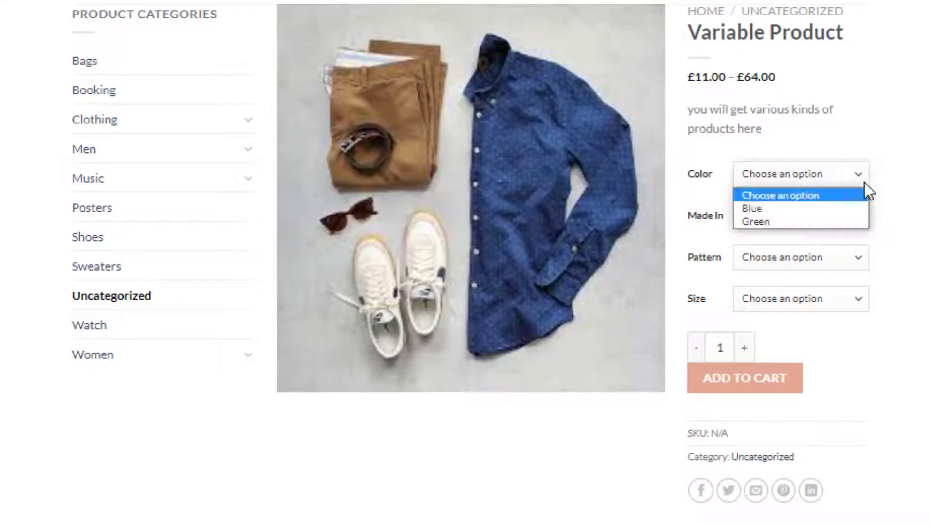
{"action": "left_click", "coordinate": [838, 208]}
{"action": "left_click", "coordinate": [836, 216]}
{"action": "left_click", "coordinate": [833, 248]}
{"action": "left_click", "coordinate": [833, 258]}
{"action": "left_click", "coordinate": [826, 305]}
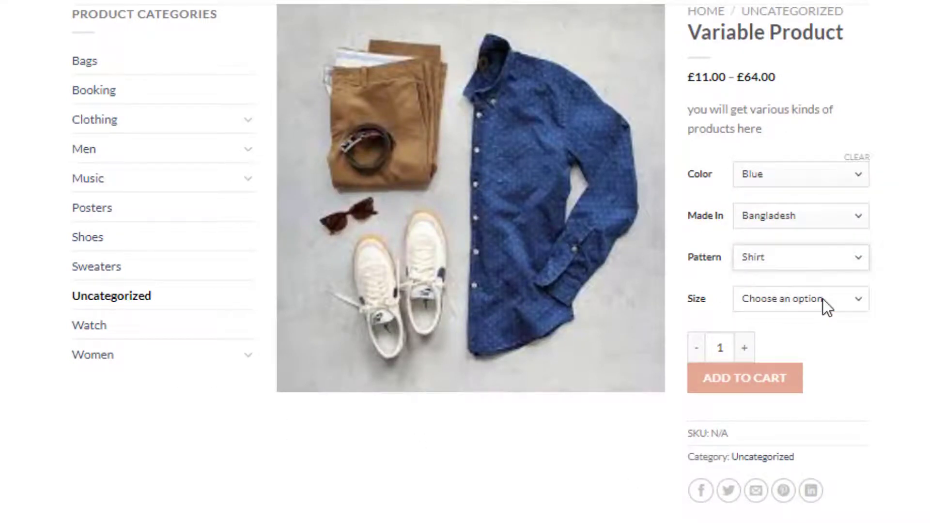
{"action": "left_click", "coordinate": [822, 299]}
{"action": "left_click", "coordinate": [820, 334]}
- Switch the color to Green and review each option list, keeping Bangladesh, Shirt and Large
{"action": "left_click", "coordinate": [752, 179]}
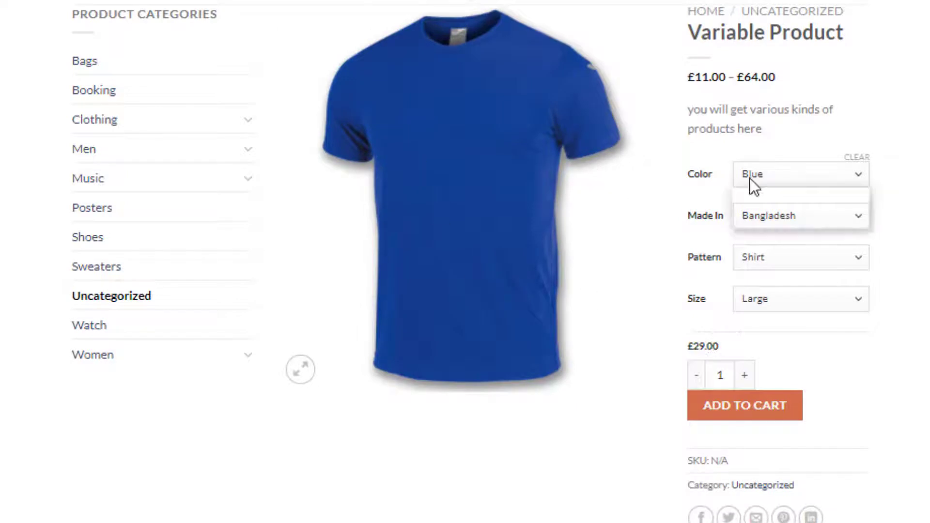
{"action": "left_click", "coordinate": [756, 222]}
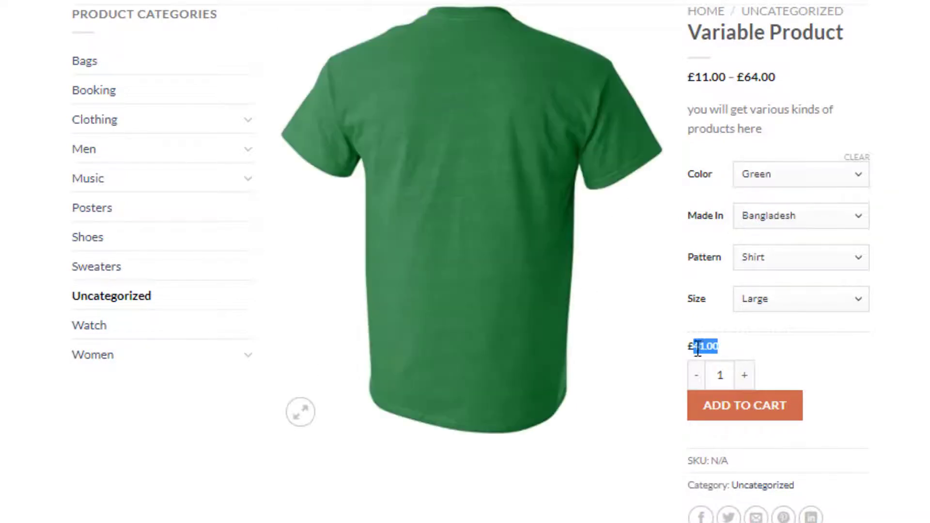
{"action": "left_click", "coordinate": [859, 179]}
{"action": "left_click", "coordinate": [841, 222]}
{"action": "left_click", "coordinate": [856, 220]}
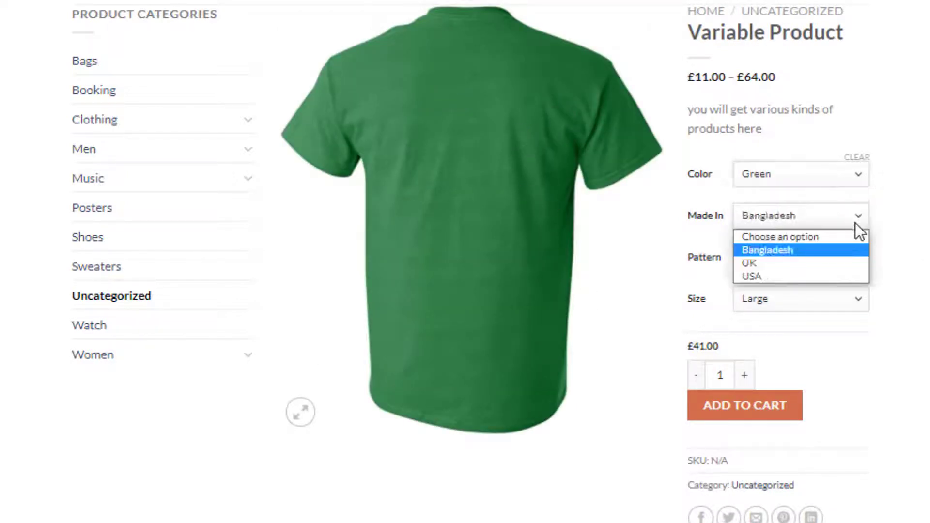
{"action": "left_click", "coordinate": [904, 268]}
{"action": "left_click", "coordinate": [855, 264]}
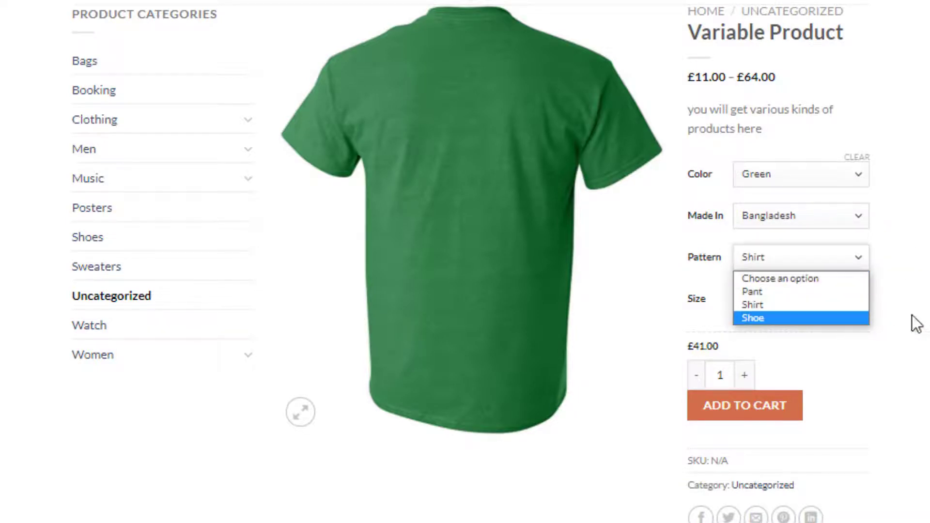
{"action": "left_click", "coordinate": [894, 317]}
{"action": "left_click", "coordinate": [857, 302]}
{"action": "key", "text": "Escape"}
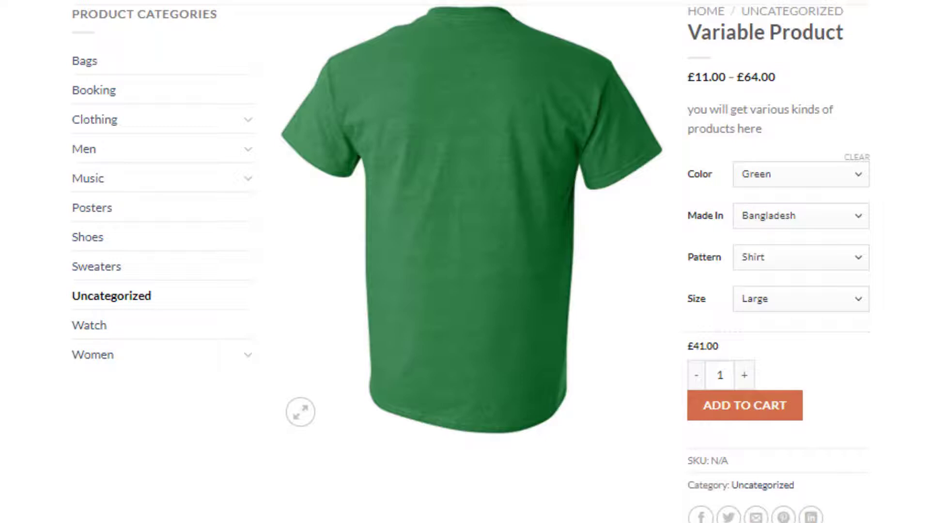
- Go to Plugins > Add New and search the directory for variation swatches
{"action": "mouse_move", "coordinate": [115, 420]}
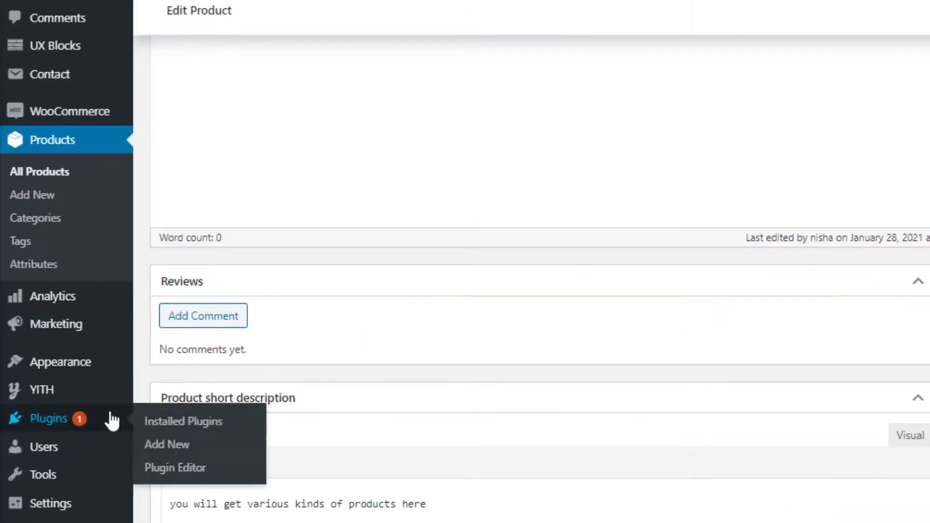
{"action": "left_click", "coordinate": [165, 443]}
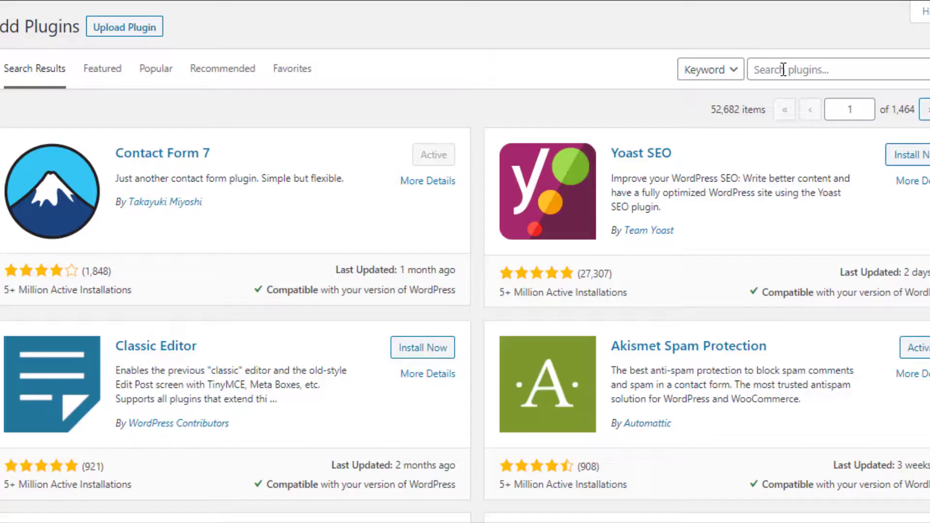
{"action": "type", "text": "variation swatches for woocommerce"}
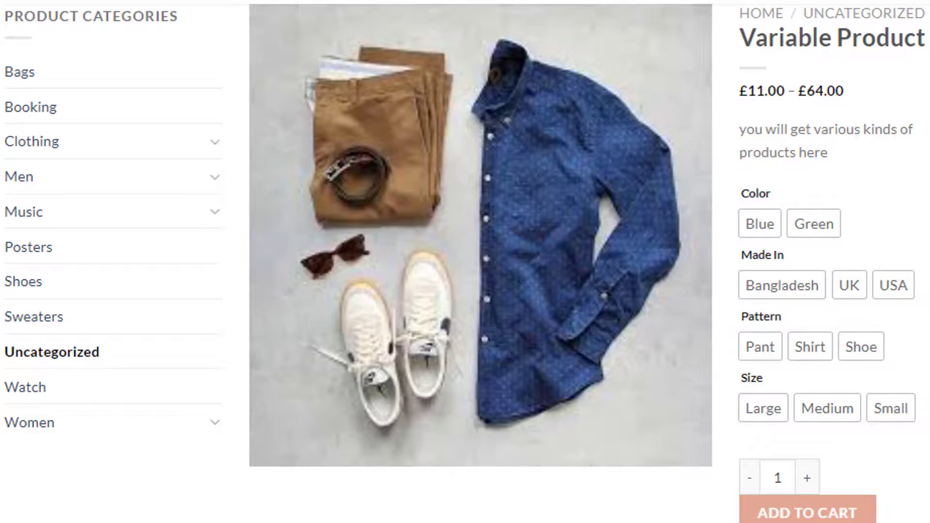
- Set the Color attribute's type to Color and update it
{"action": "mouse_move", "coordinate": [109, 276]}
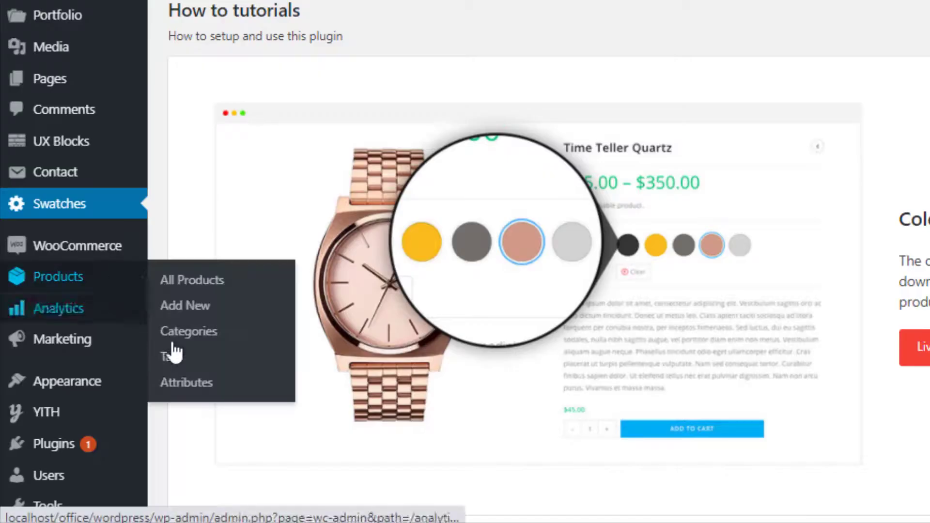
{"action": "left_click", "coordinate": [199, 384]}
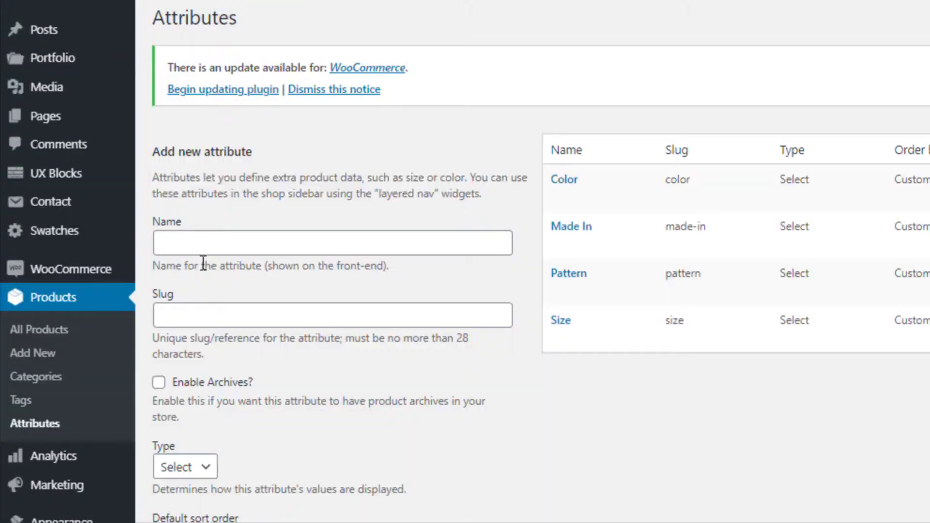
{"action": "mouse_move", "coordinate": [558, 199]}
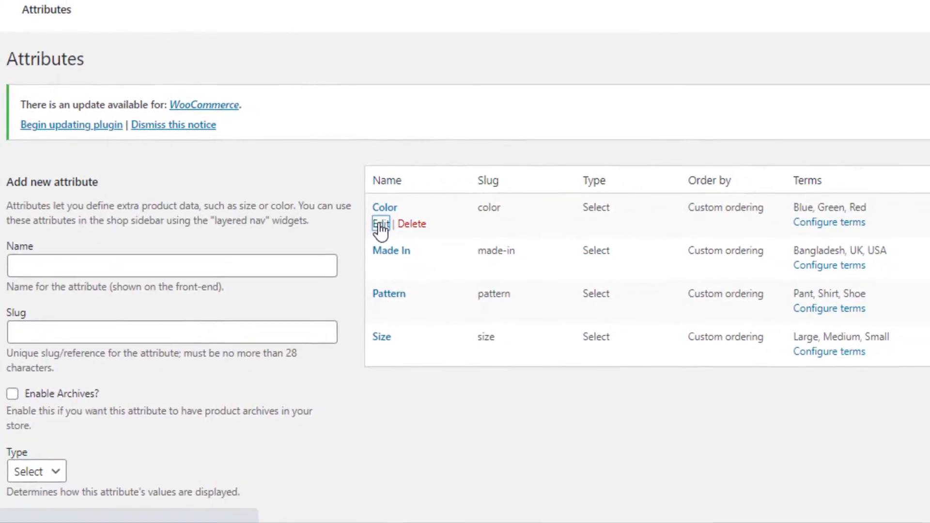
{"action": "left_click", "coordinate": [411, 221]}
{"action": "left_click", "coordinate": [443, 361]}
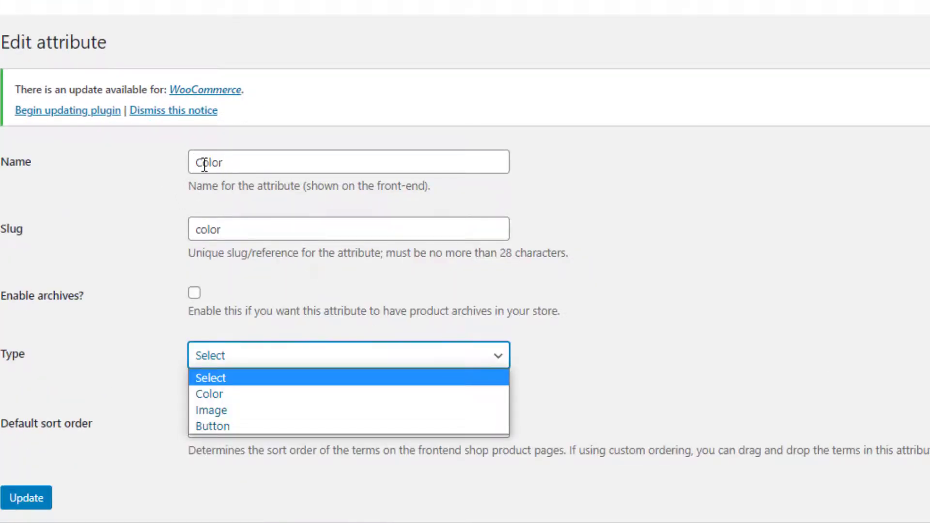
{"action": "left_click", "coordinate": [218, 393]}
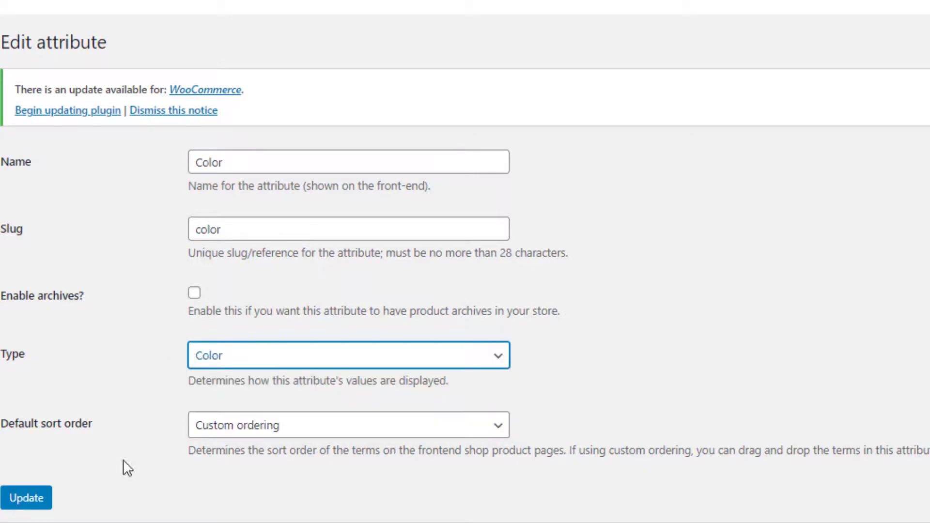
{"action": "left_click", "coordinate": [27, 502]}
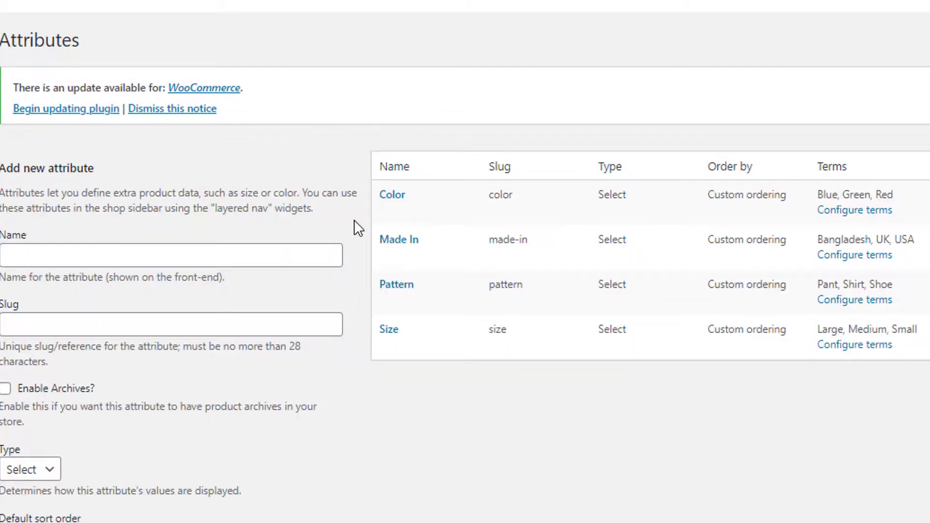
- Set Made In to Radio, Pattern to Image and Size to Button types
{"action": "left_click", "coordinate": [388, 255]}
{"action": "left_click", "coordinate": [565, 334]}
{"action": "left_click", "coordinate": [386, 437]}
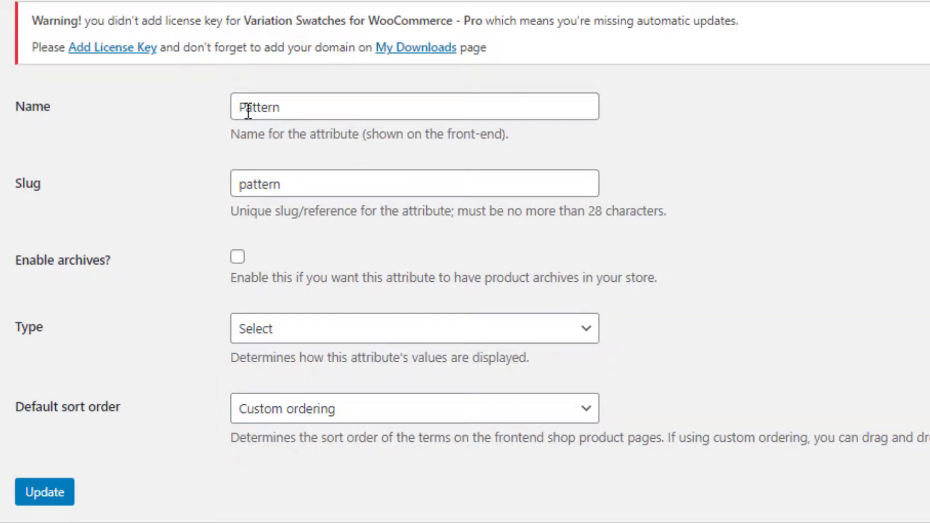
{"action": "left_click", "coordinate": [284, 328]}
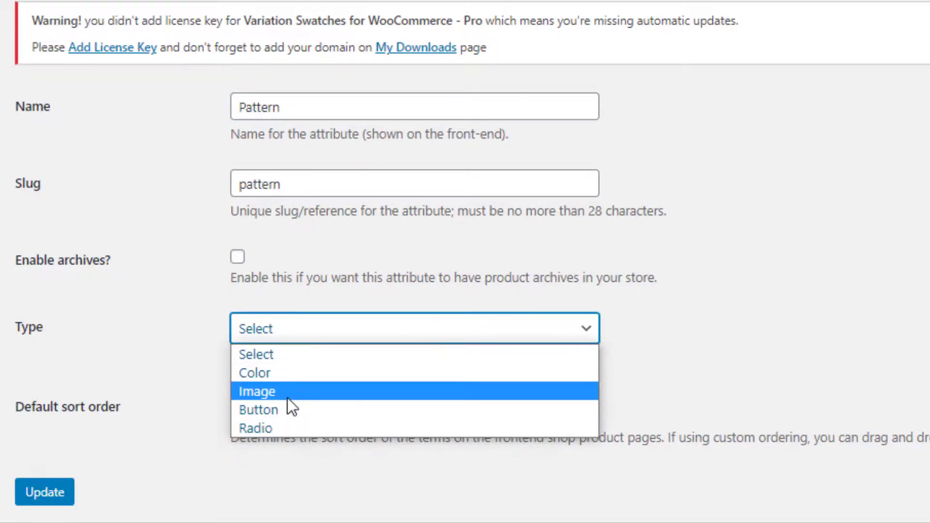
{"action": "left_click", "coordinate": [287, 396]}
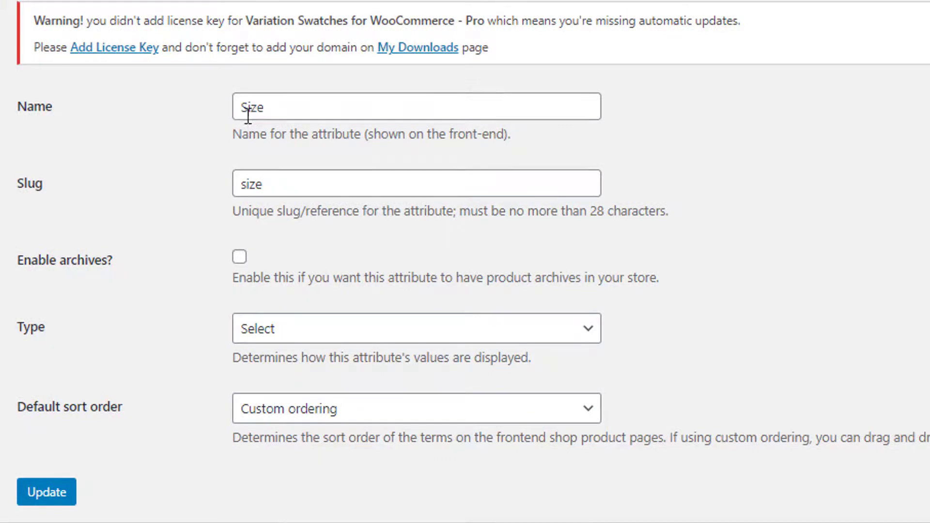
{"action": "left_click", "coordinate": [291, 329]}
{"action": "left_click", "coordinate": [272, 408]}
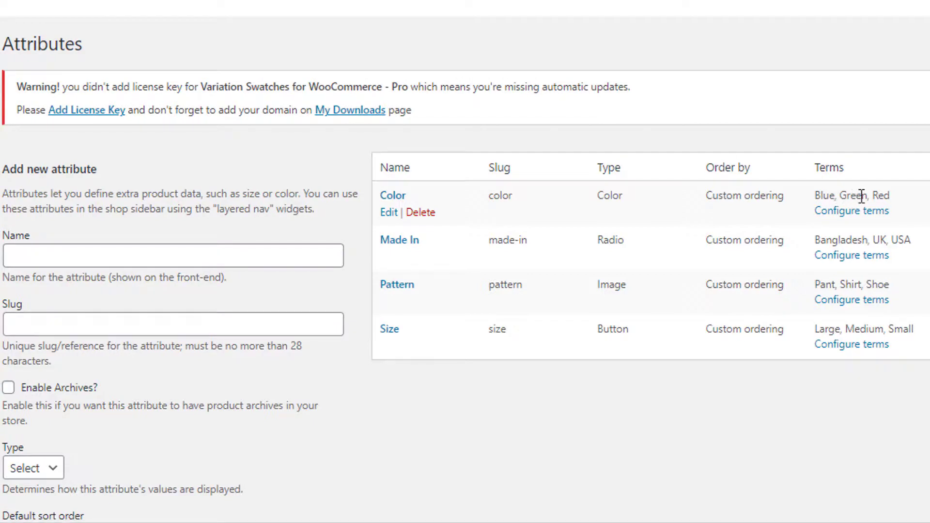
- Give the Color terms Blue, Green and Red matching blue, green and red swatch colours
{"action": "left_click", "coordinate": [861, 216]}
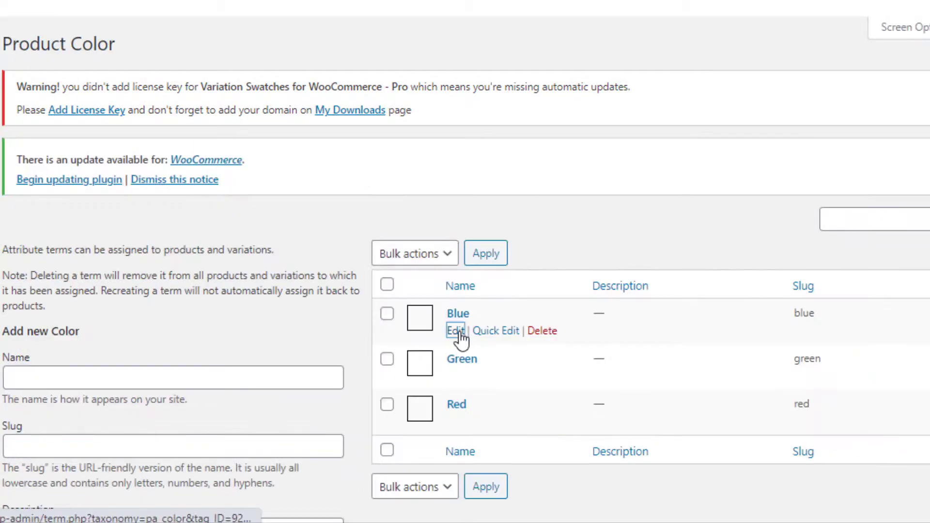
{"action": "left_click", "coordinate": [456, 331]}
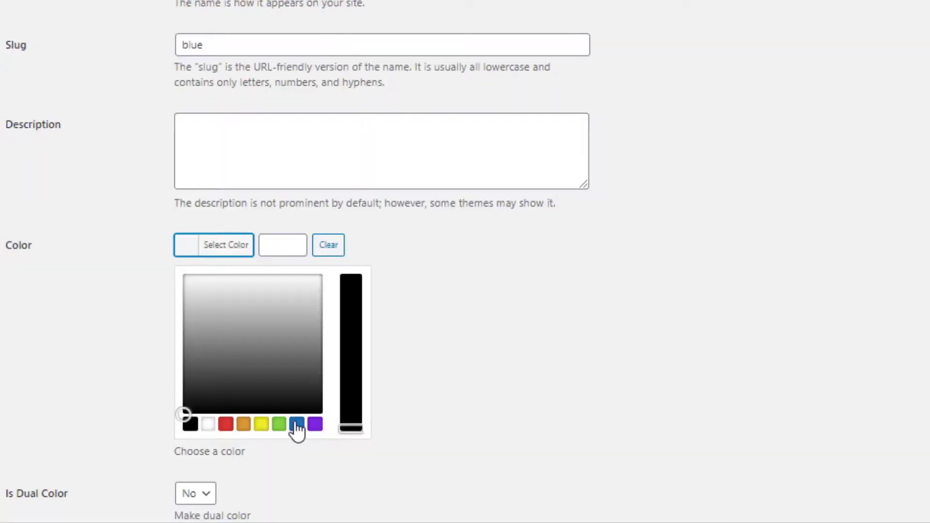
{"action": "left_click", "coordinate": [297, 424]}
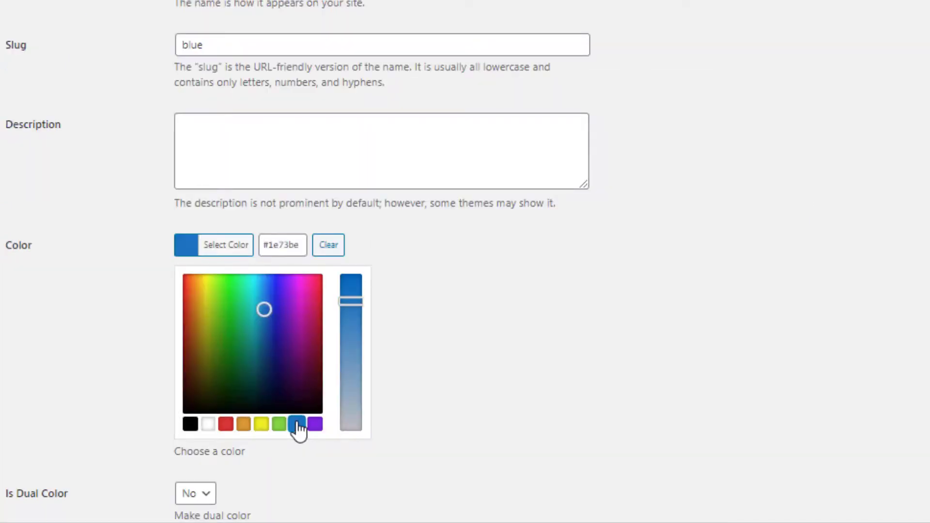
{"action": "scroll", "coordinate": [297, 424], "scroll_direction": "down", "scroll_amount": 5}
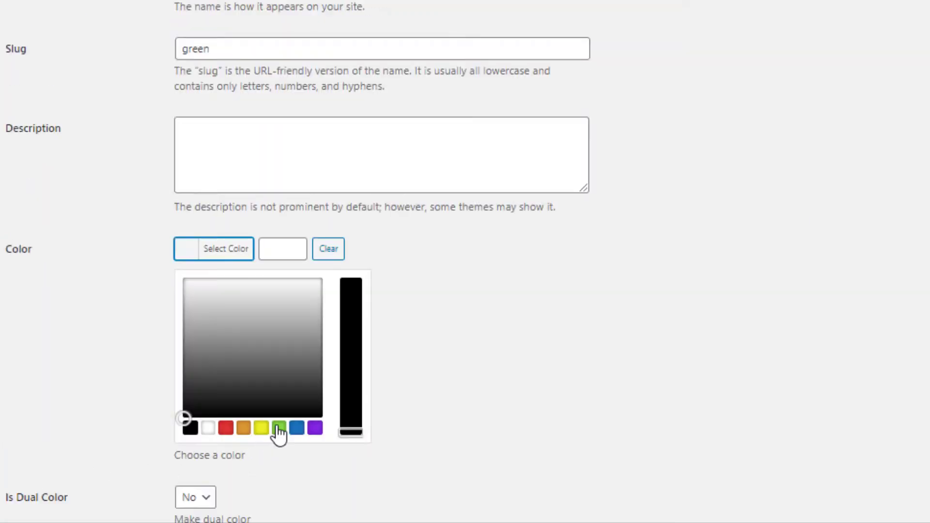
{"action": "left_click", "coordinate": [276, 431]}
{"action": "double_click", "coordinate": [250, 469]}
{"action": "left_click", "coordinate": [43, 507]}
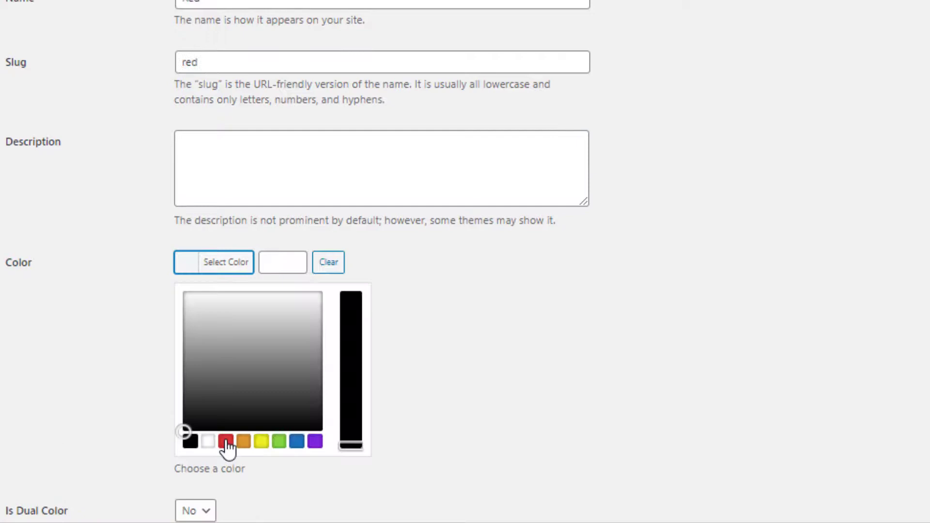
{"action": "left_click", "coordinate": [225, 443]}
{"action": "scroll", "coordinate": [412, 443], "scroll_direction": "down", "scroll_amount": 4}
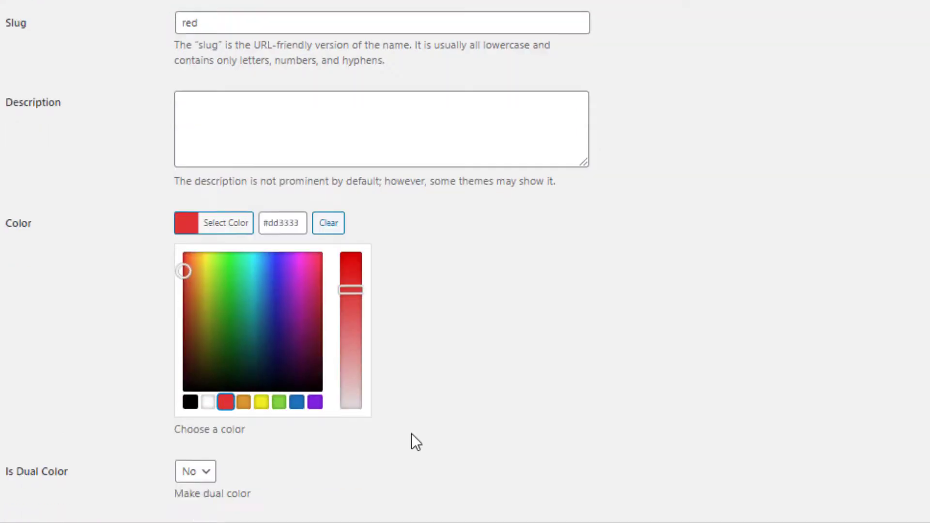
{"action": "left_click", "coordinate": [30, 499]}
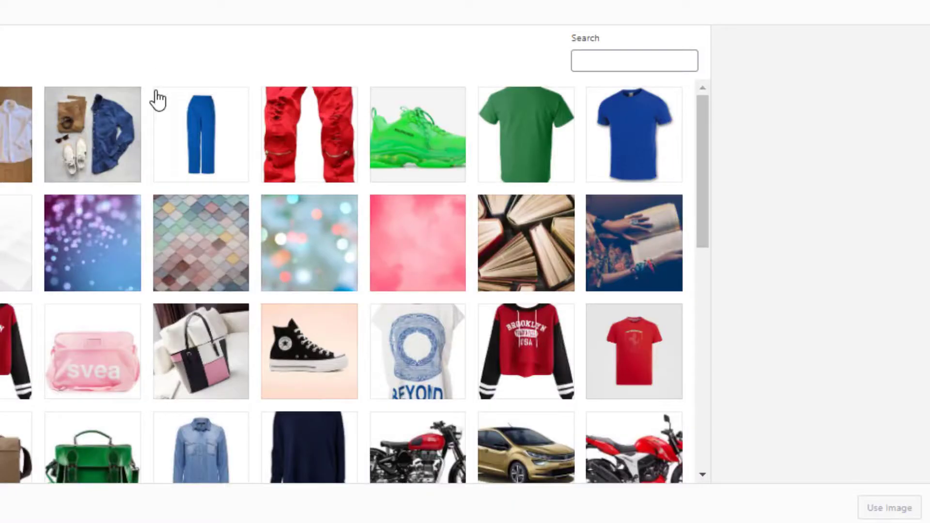
- Attach the blue pants, green shirt and green shoes images to Pant, Shirt and Shoe, then view the Variable Product
{"action": "left_click", "coordinate": [231, 156]}
{"action": "left_click", "coordinate": [895, 507]}
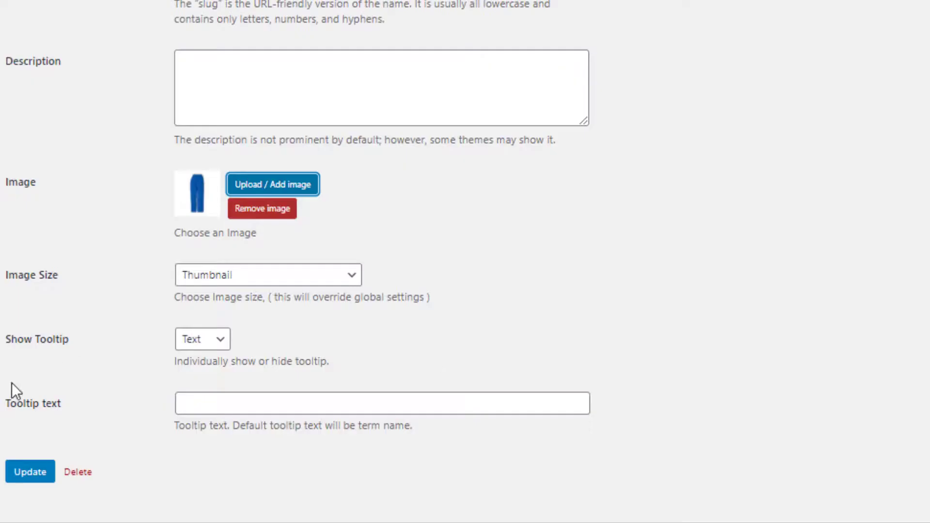
{"action": "left_click", "coordinate": [29, 472]}
{"action": "left_click", "coordinate": [285, 276]}
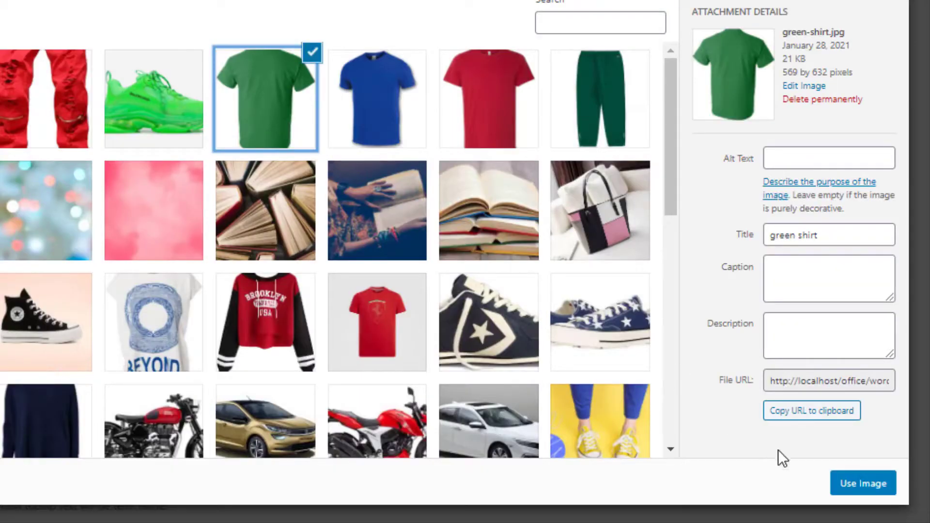
{"action": "left_click", "coordinate": [862, 482]}
{"action": "left_click", "coordinate": [29, 480]}
{"action": "left_click", "coordinate": [266, 264]}
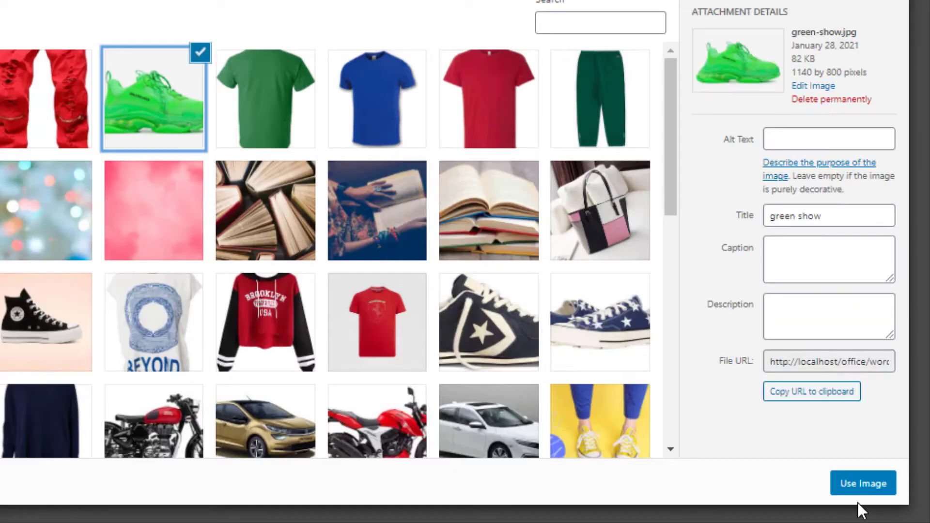
{"action": "left_click", "coordinate": [862, 482]}
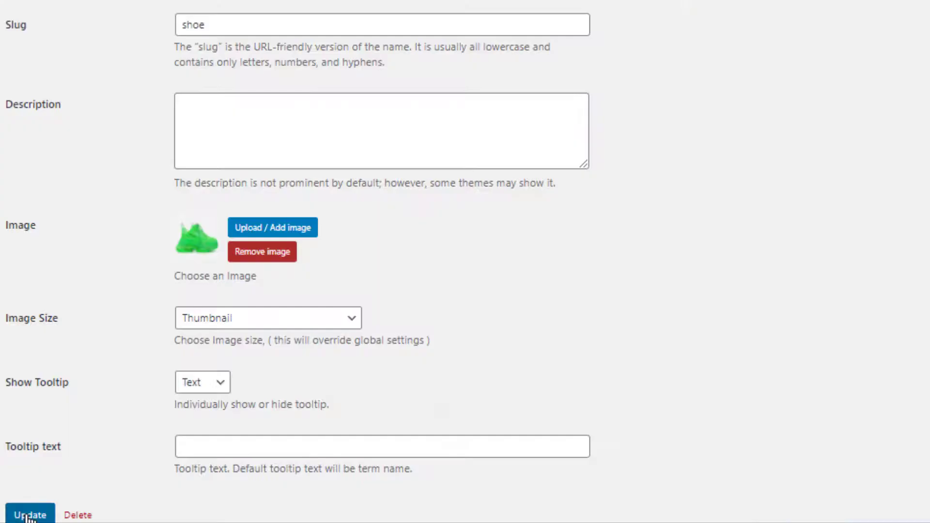
{"action": "left_click", "coordinate": [29, 513]}
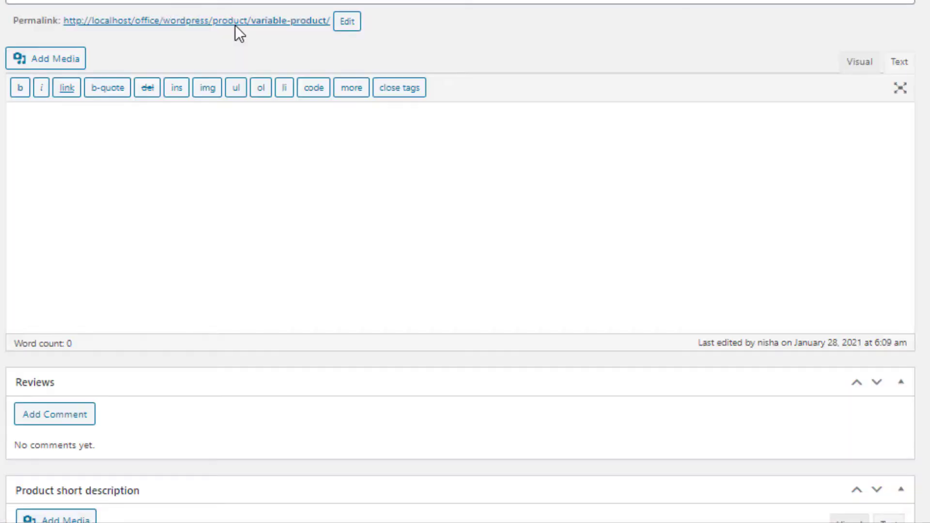
{"action": "left_click", "coordinate": [235, 26]}
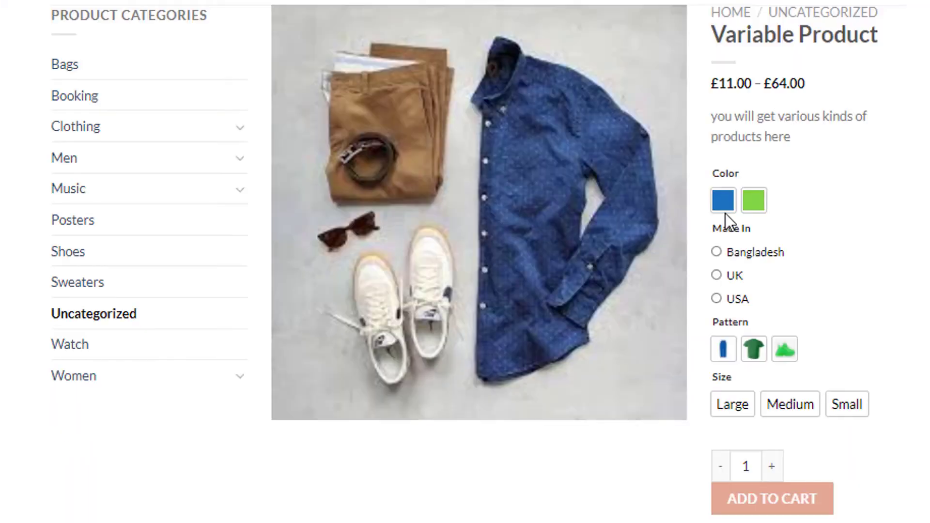